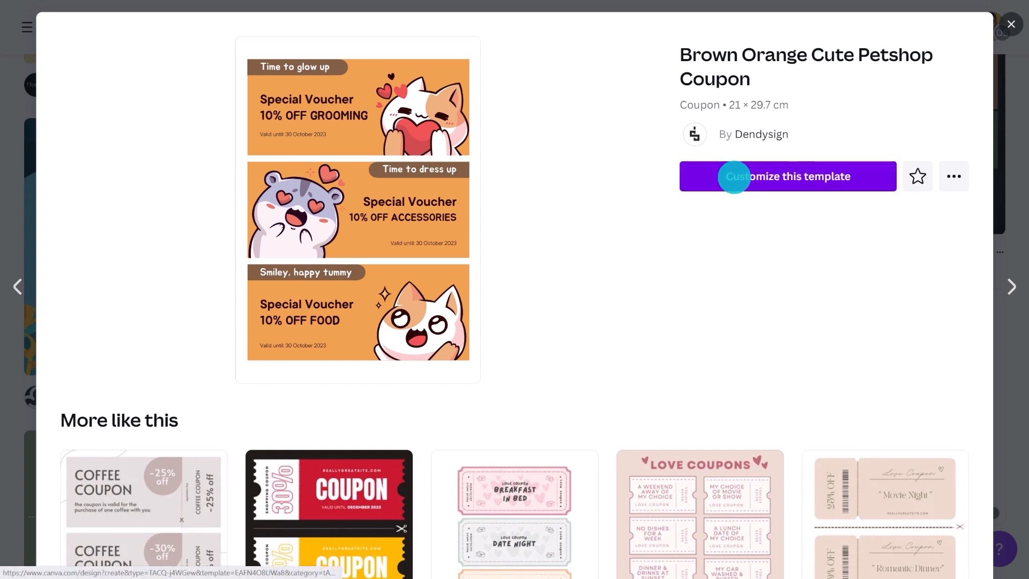
Step: Show more graphics like the heart-eyed hamster on the middle voucher and browse the recommendations
click(480, 294)
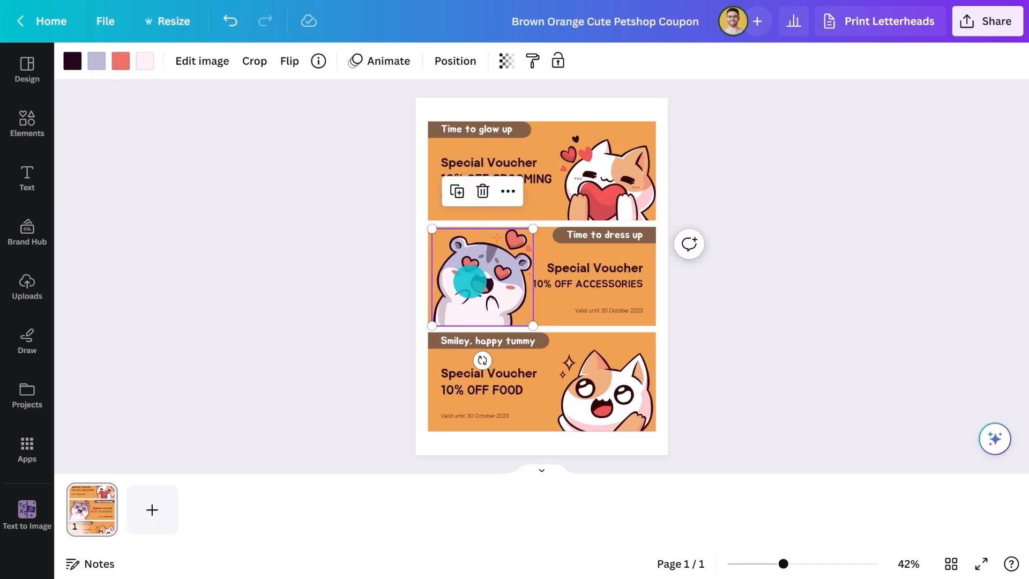
click(318, 61)
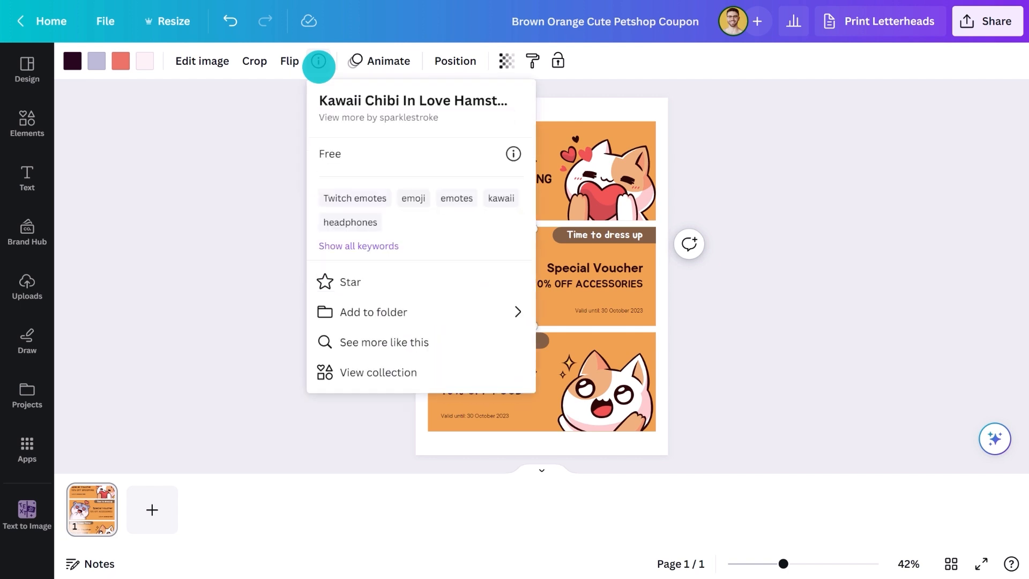
click(356, 341)
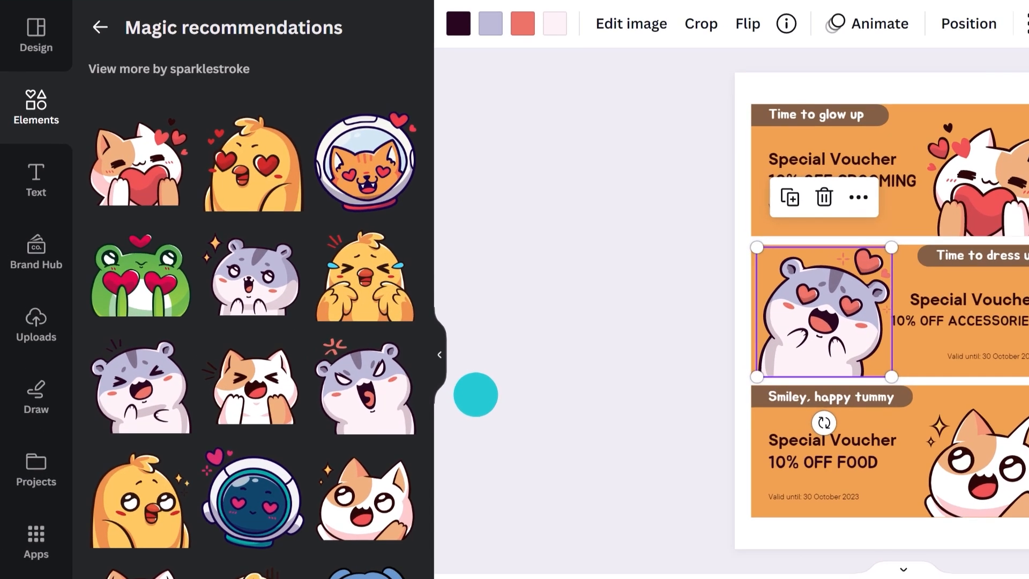
scroll(308, 318, down, 15)
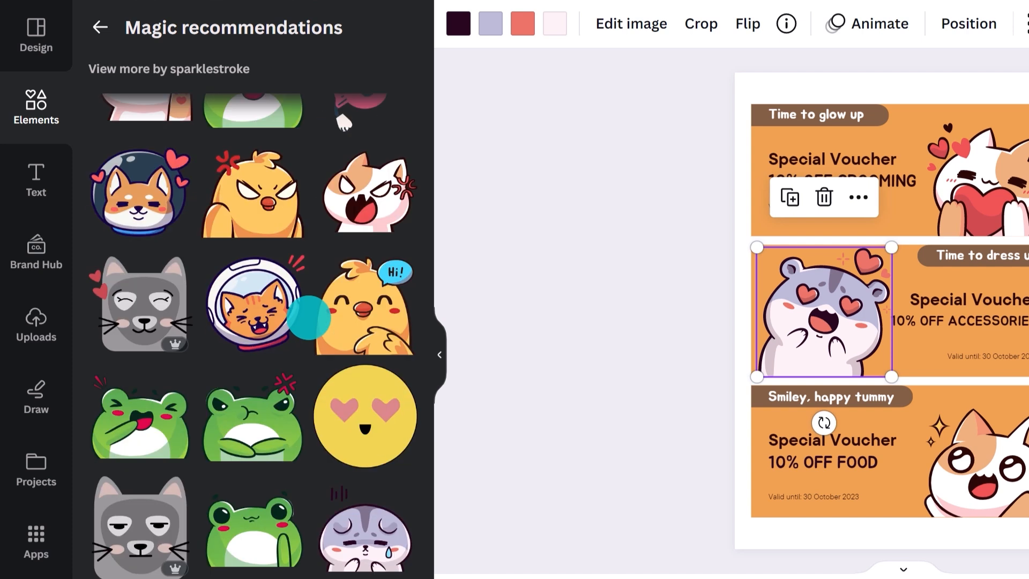
scroll(308, 317, down, 6)
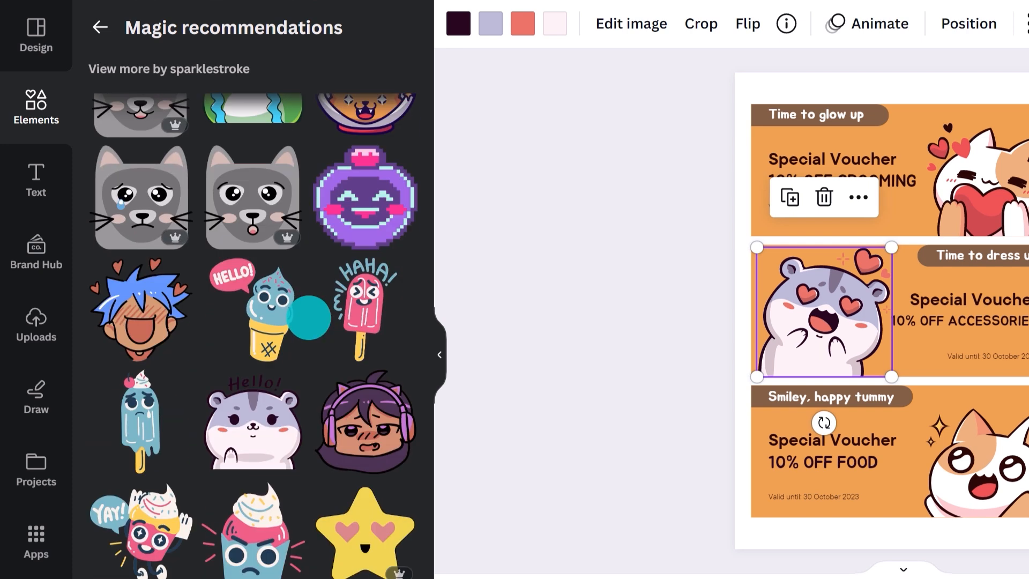
Step: Save the Kawaii Chibi Waving Blushed Hamster graphic to a new folder named "Cute Animals"
click(289, 381)
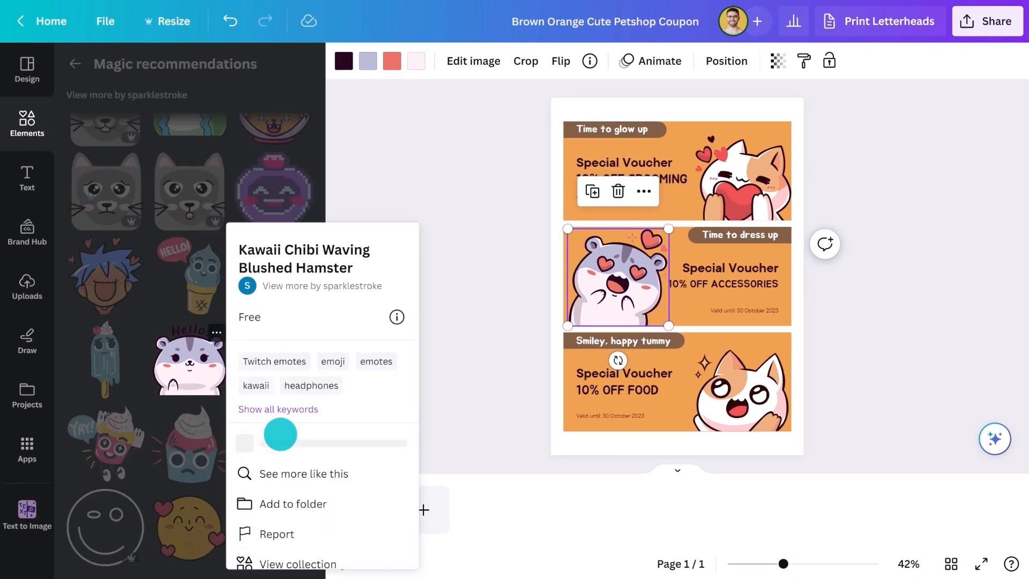
click(294, 502)
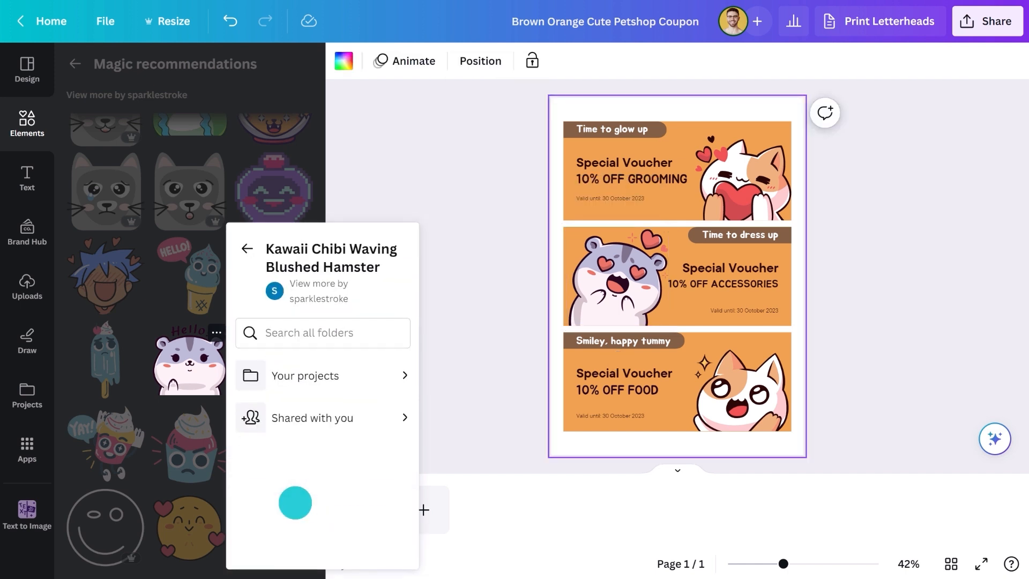
click(275, 538)
text(Cute Animals)
click(295, 495)
Step: Add the Kawaii Chibi White and Orange Cat Waving Hello graphic to the Cute Animals folder
scroll(295, 493, up, 10)
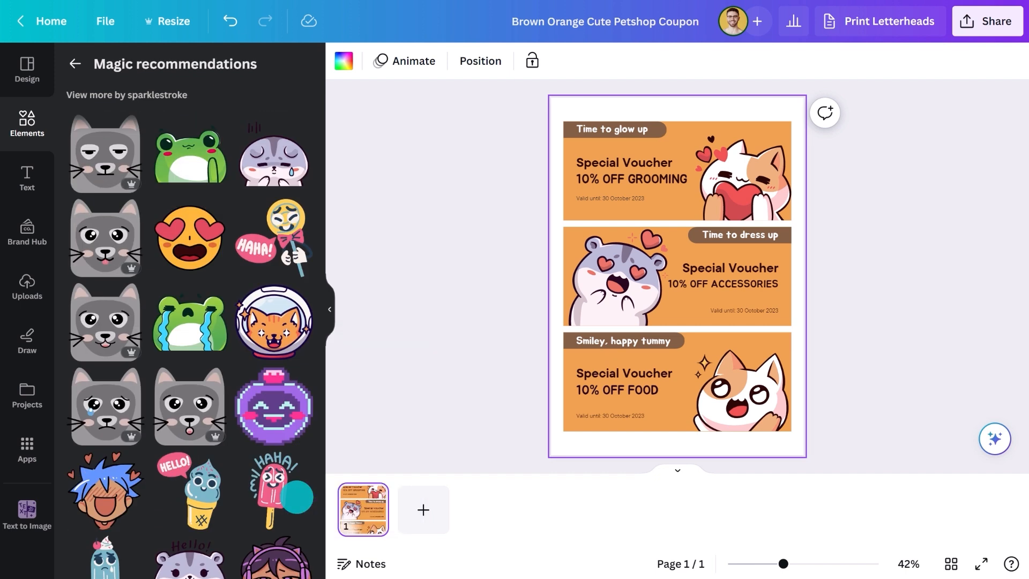
click(133, 359)
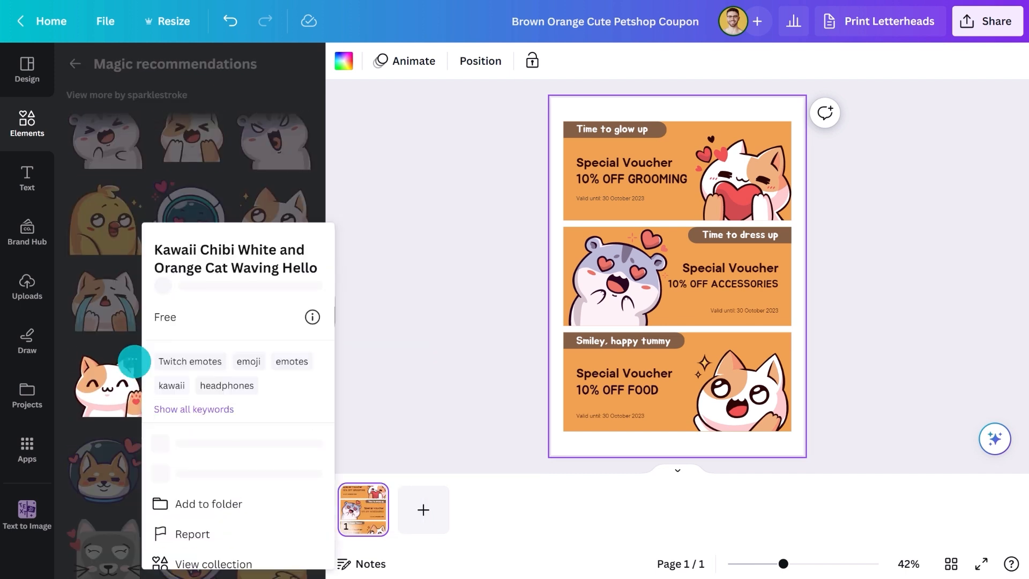
click(202, 503)
click(241, 429)
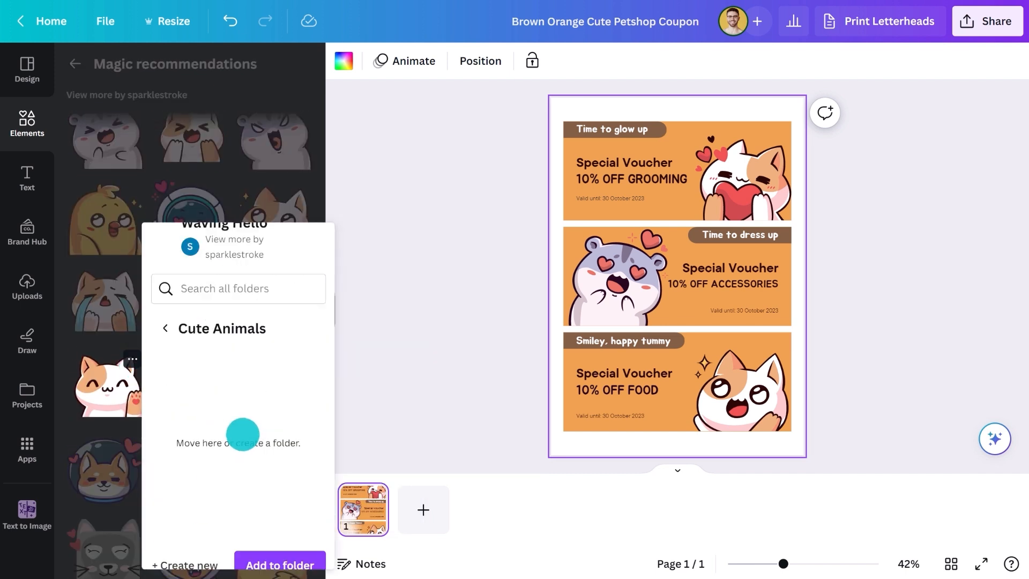
click(257, 537)
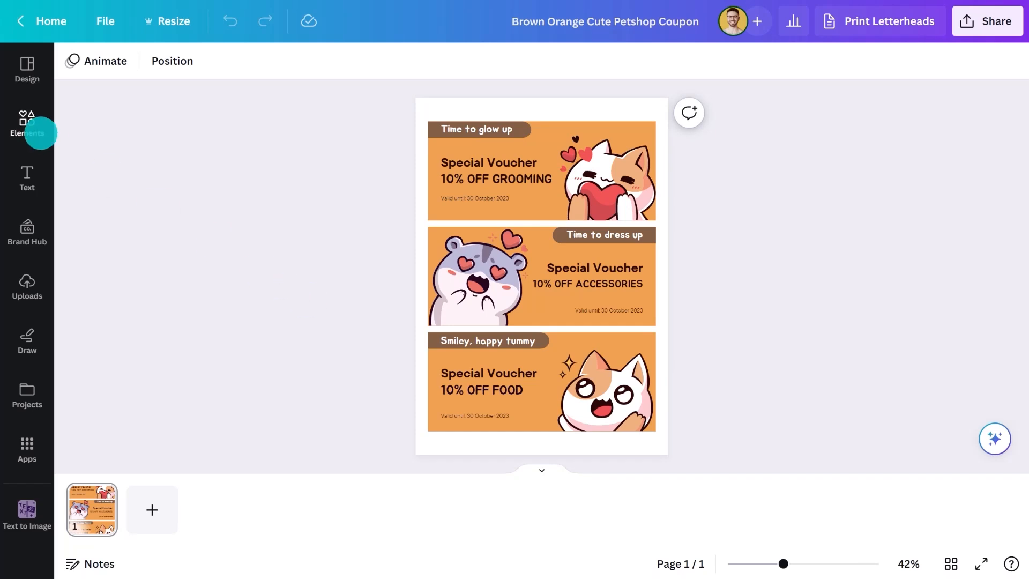
Step: Search the elements for "Happy boba tea" graphics and show more designs like the smiling pink boba cup
click(41, 133)
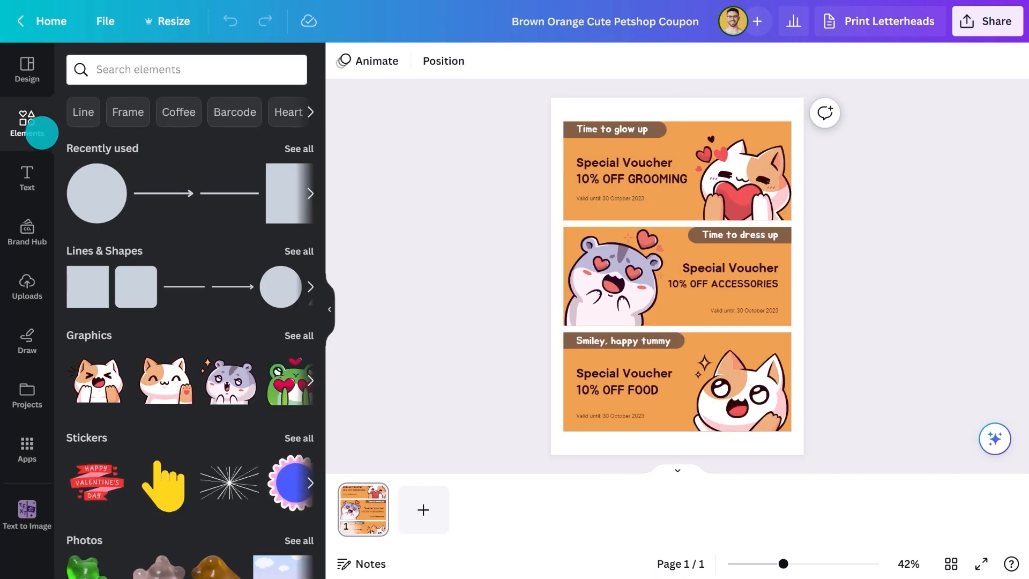
click(213, 68)
text(Happy boba tea)
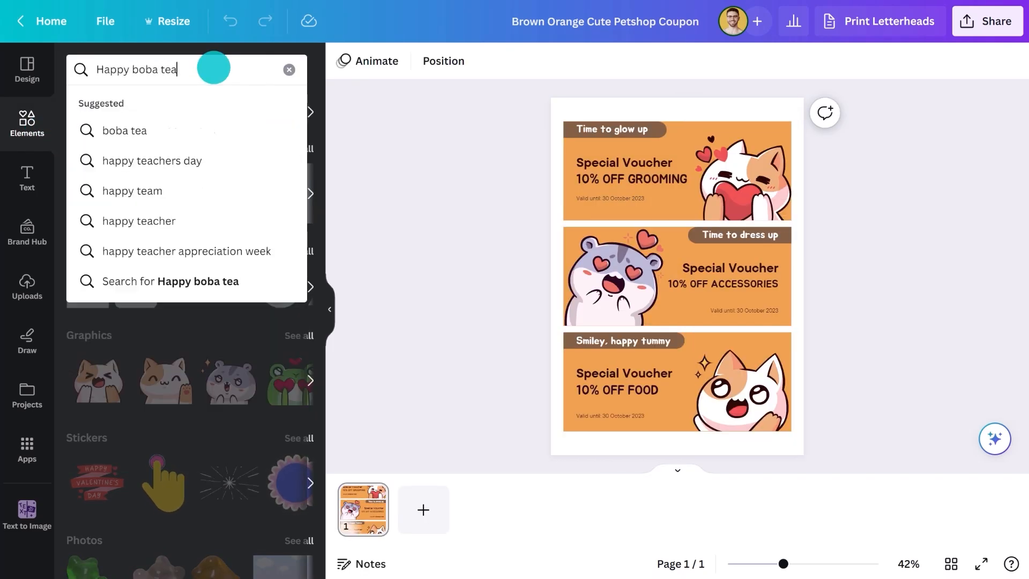
key(Return)
click(134, 105)
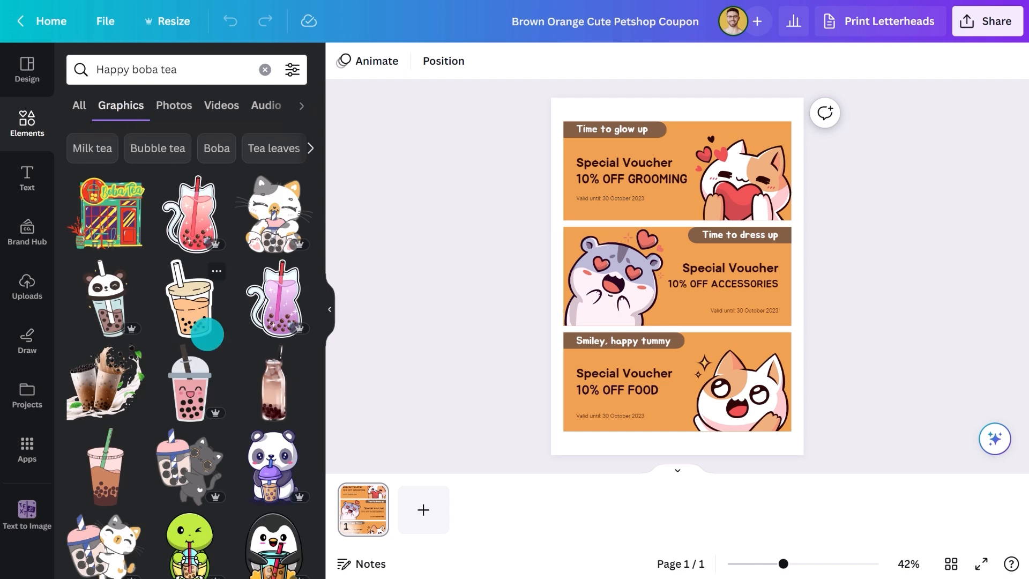
click(215, 355)
click(311, 485)
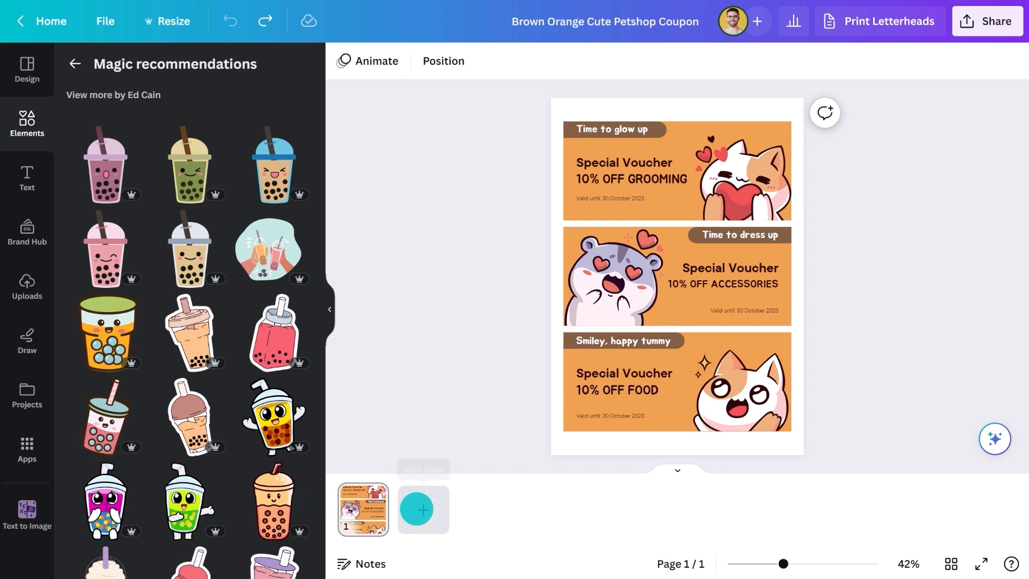
Step: Add a second page and place six smiling boba cup graphics on it, shrunk and arranged in two rows of three
click(417, 509)
click(189, 181)
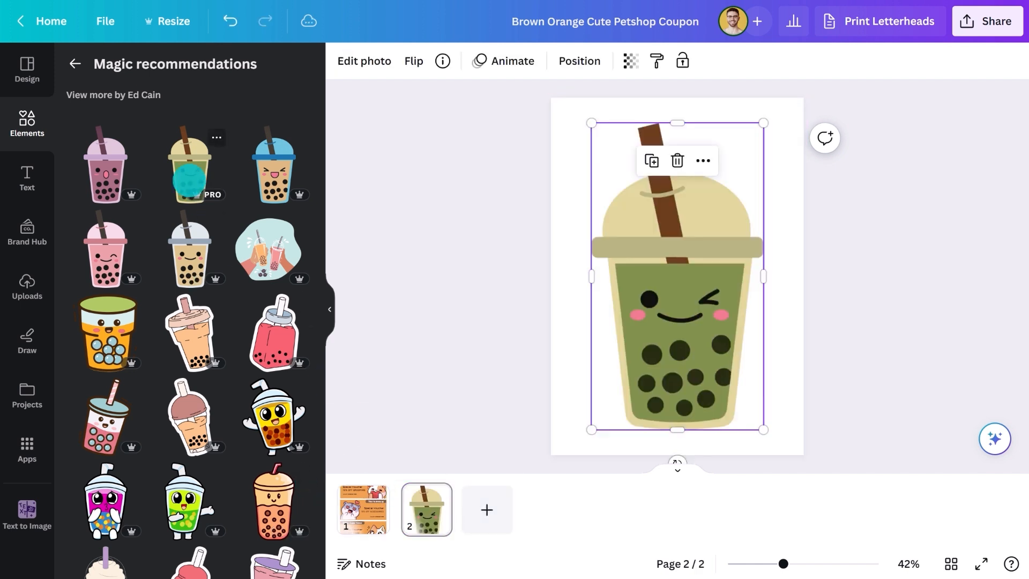
drag(593, 427, 717, 219)
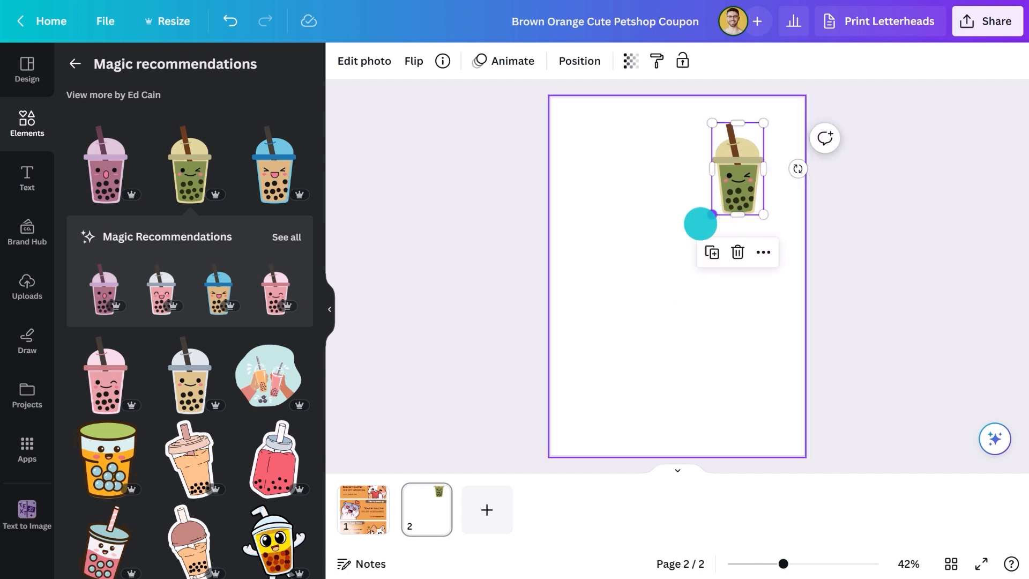
click(102, 379)
drag(765, 426, 645, 230)
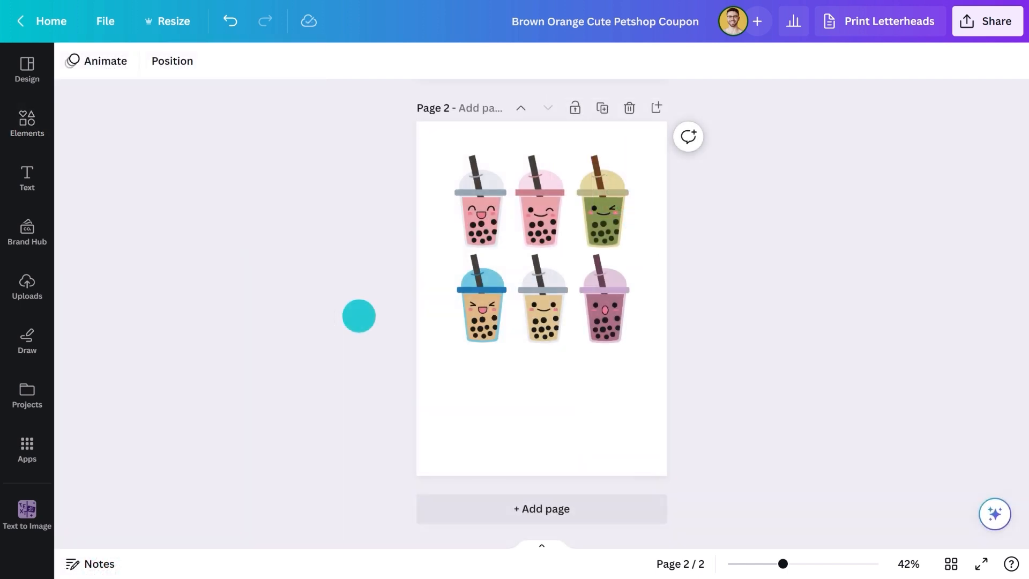
Step: Change the top voucher's two main text lines to "50%" and "OFF" and its expiry date to 30 October 2024
scroll(359, 315, up, 6)
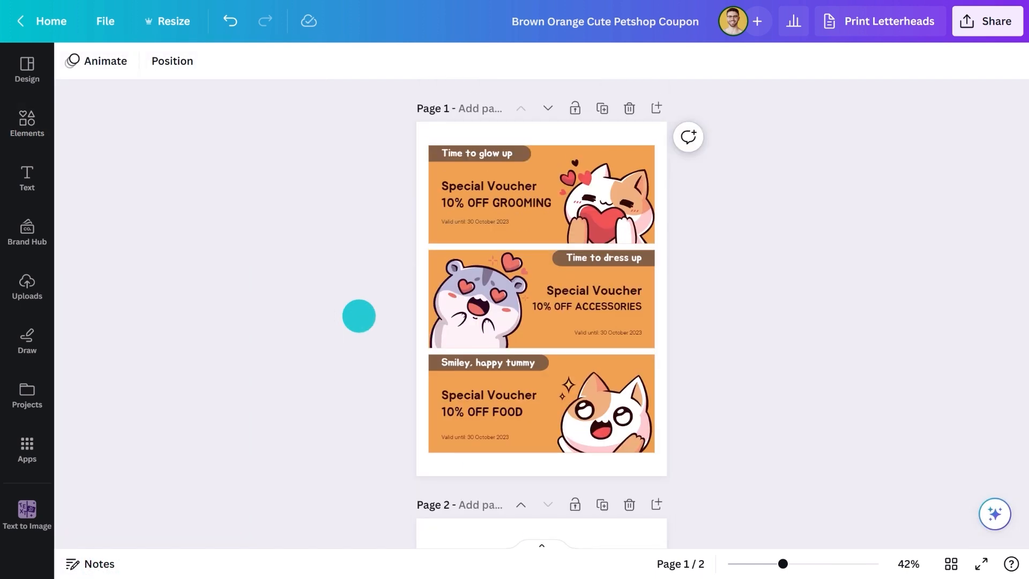
double_click(484, 224)
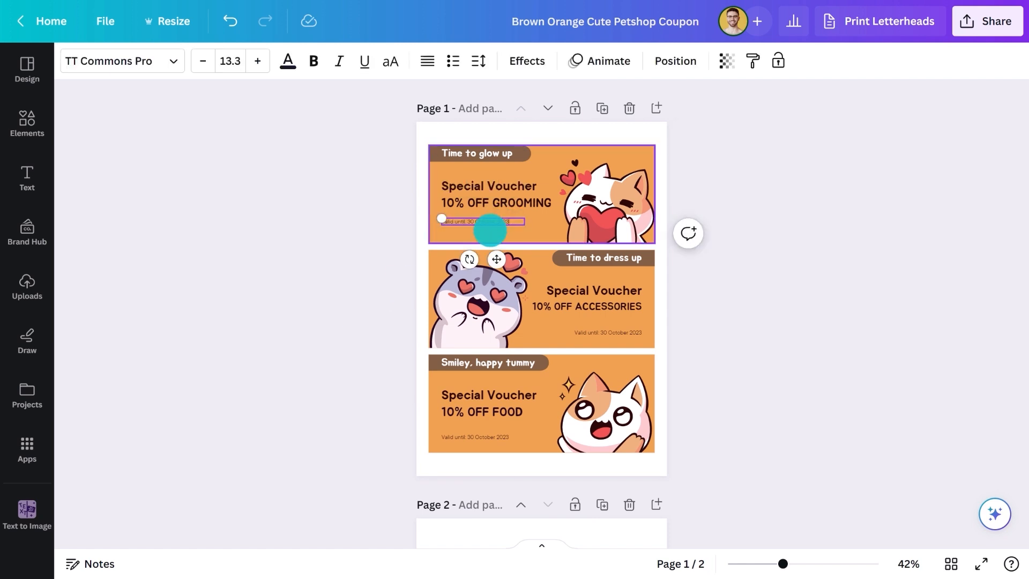
double_click(517, 186)
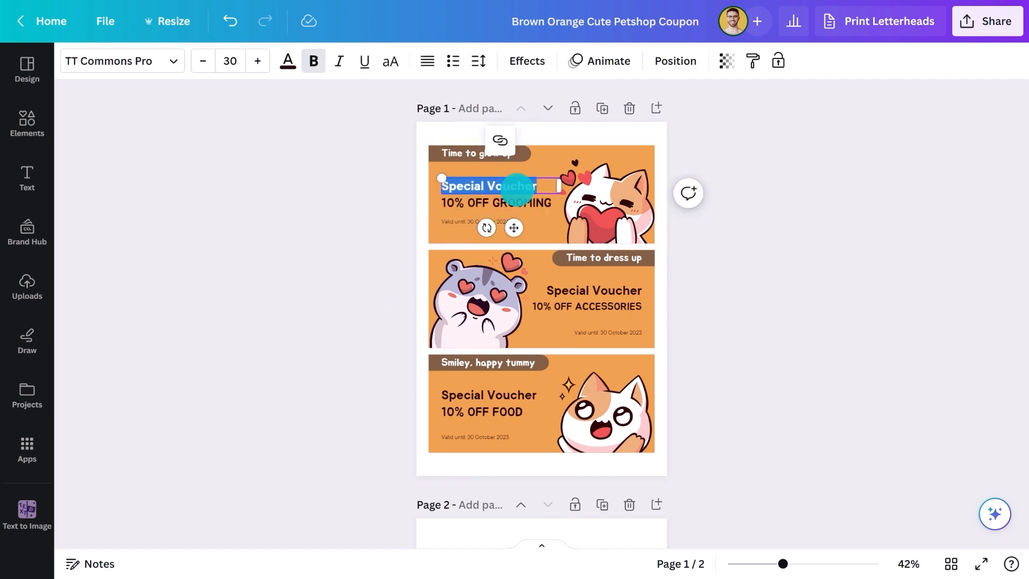
double_click(506, 202)
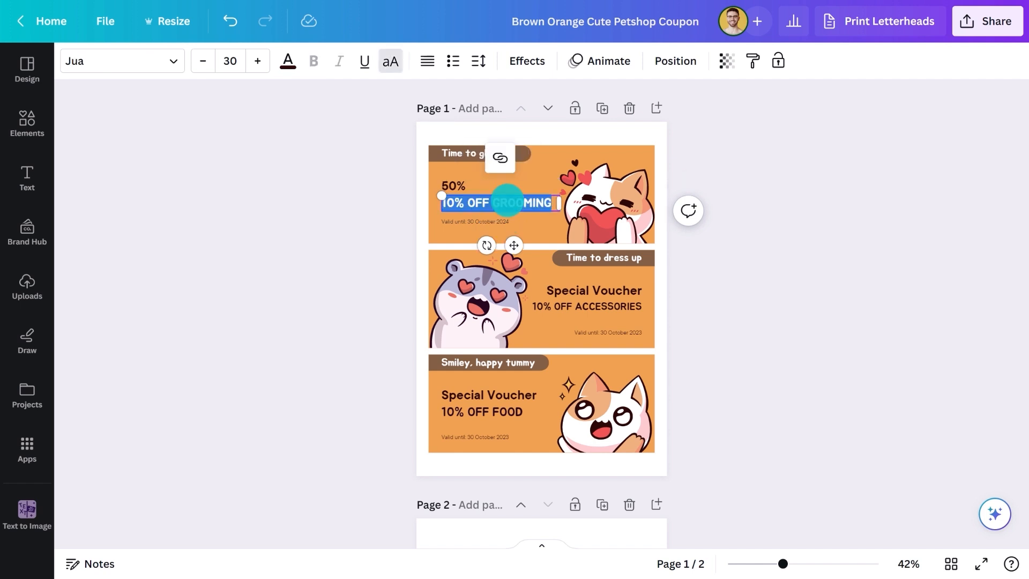
Step: Set the "50%" and "OFF" texts on the top voucher in Stadio Now Display and enlarge them to size 78.9
shift+click(498, 184)
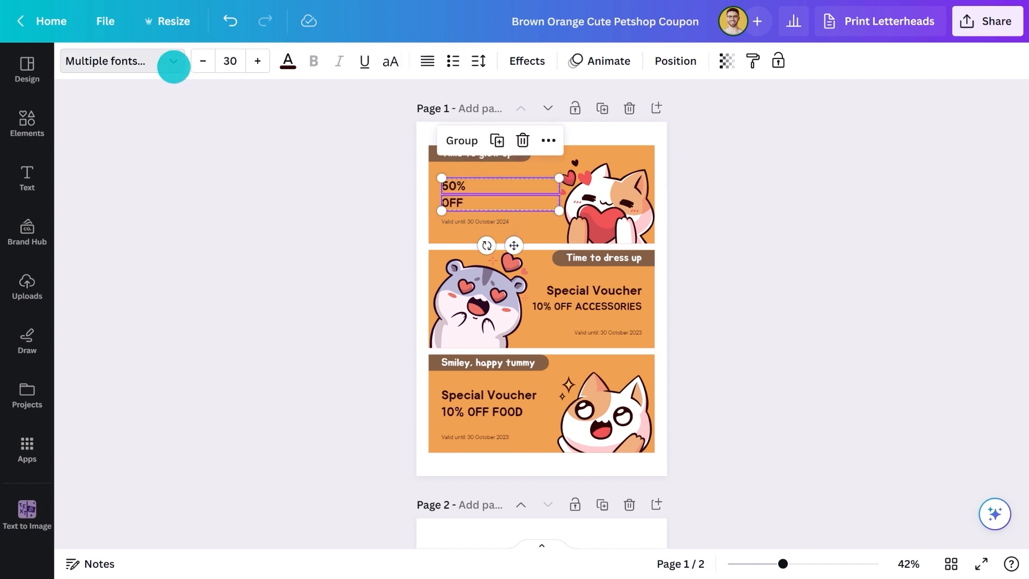
click(172, 61)
click(175, 110)
text(stadio)
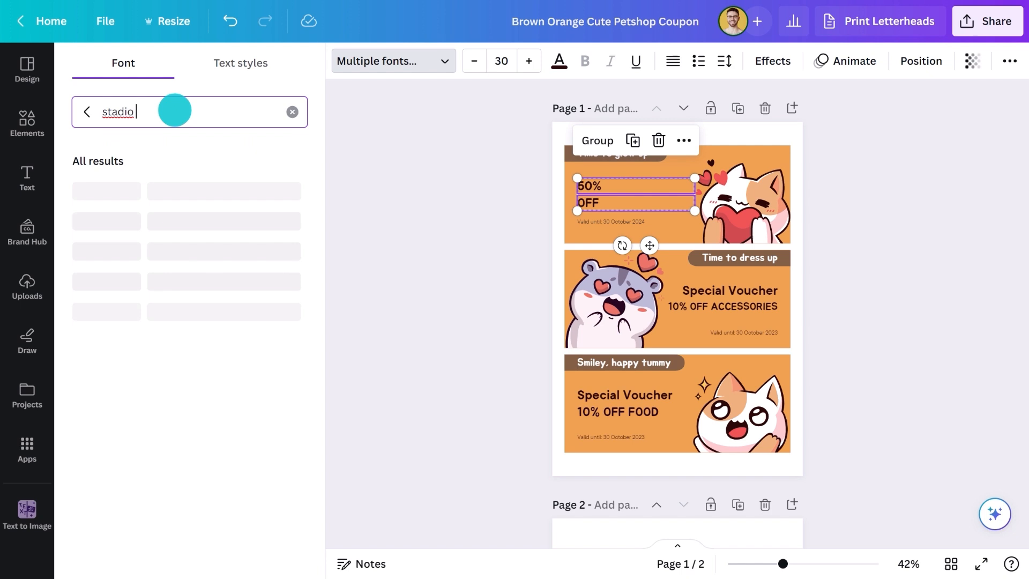
text( now display)
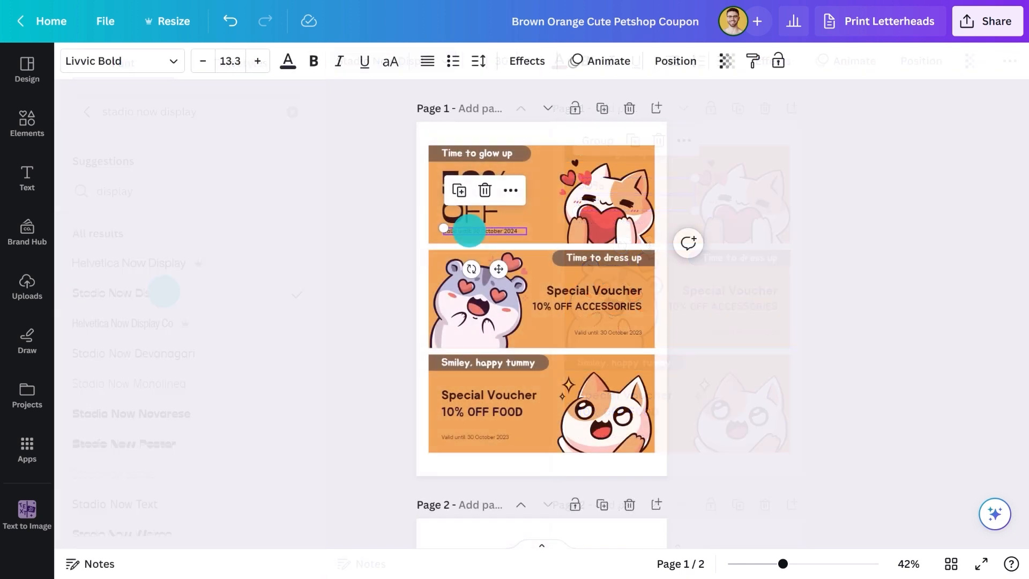
click(469, 232)
Step: Change the top voucher's orange background to a pale cream, about #F8F2D7
click(146, 60)
click(90, 152)
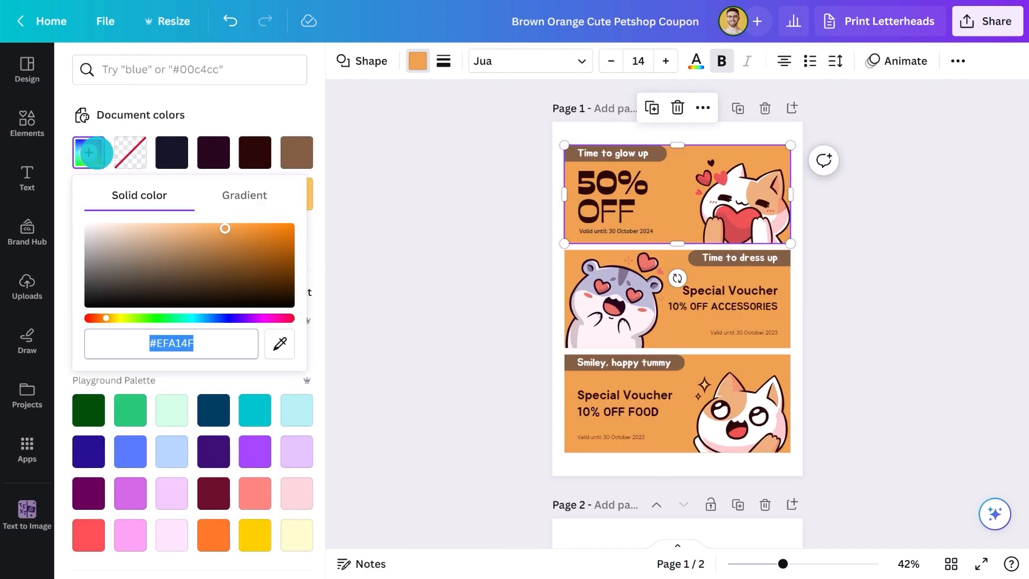
drag(115, 317, 115, 318)
click(110, 223)
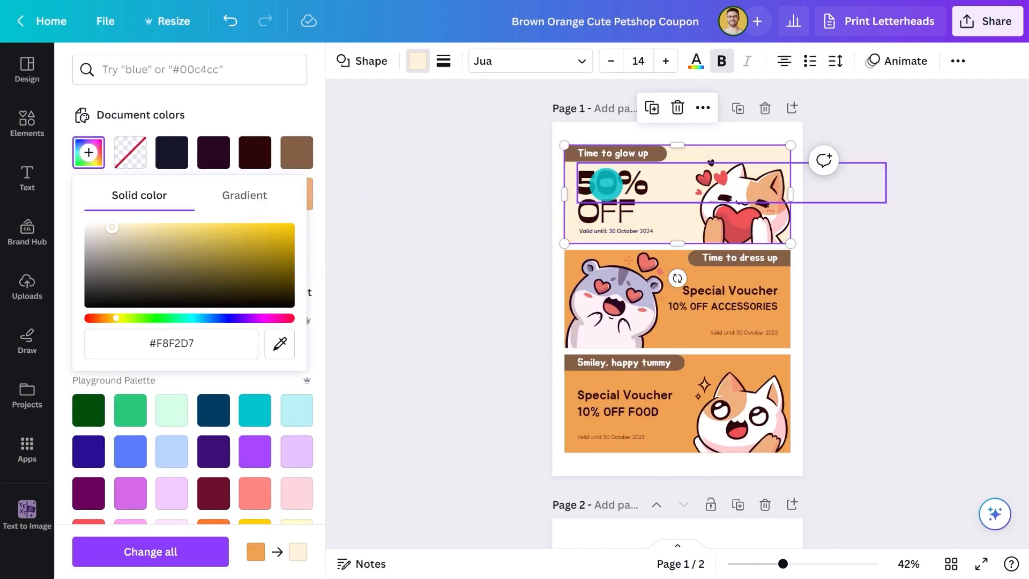
Step: Recolor the "50%" text on the top voucher to a light orange
click(606, 183)
click(286, 61)
click(87, 150)
click(108, 281)
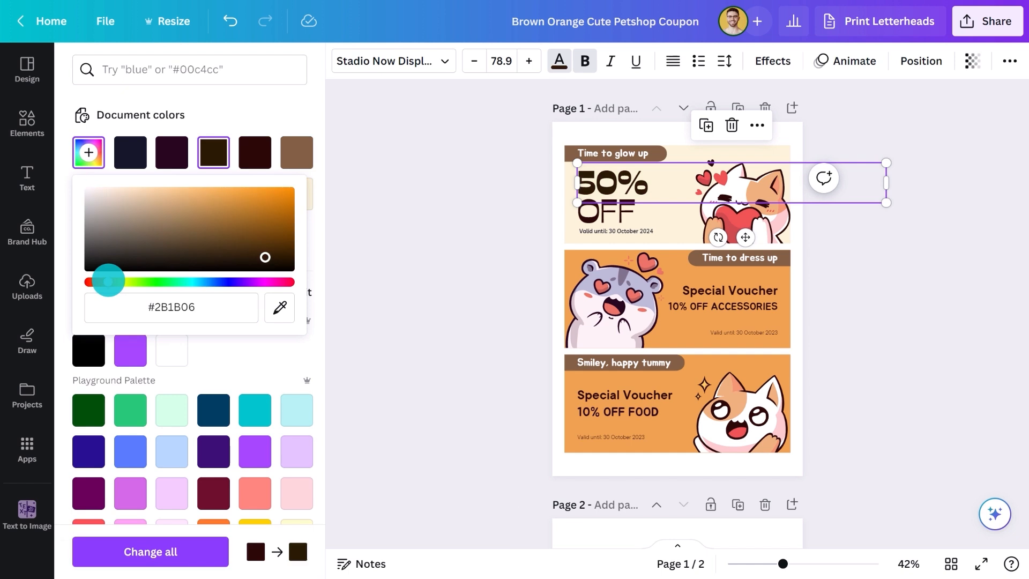
Step: Recolor the "OFF" text on the top voucher to olive green #879B55
click(593, 214)
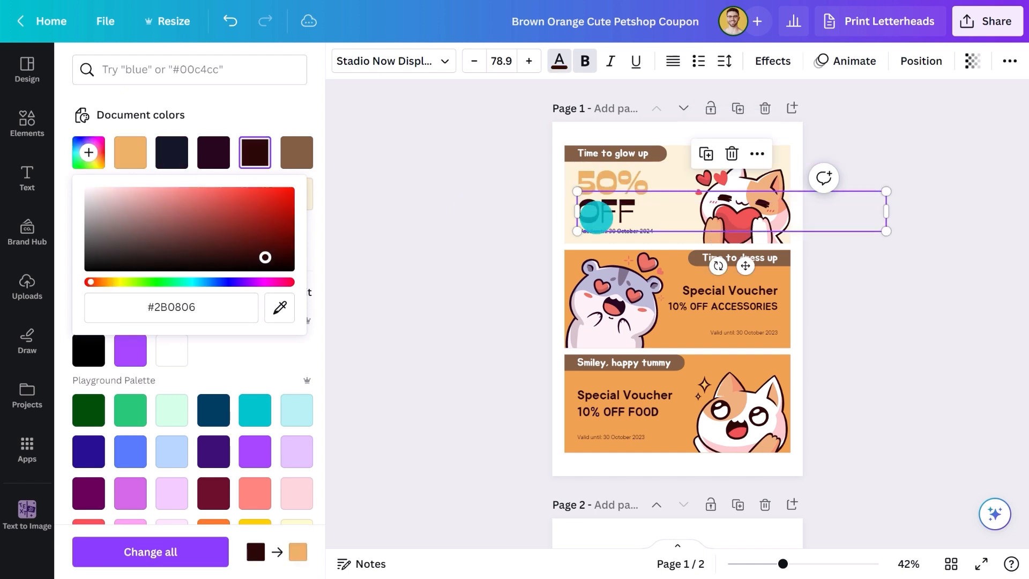
click(88, 152)
click(131, 282)
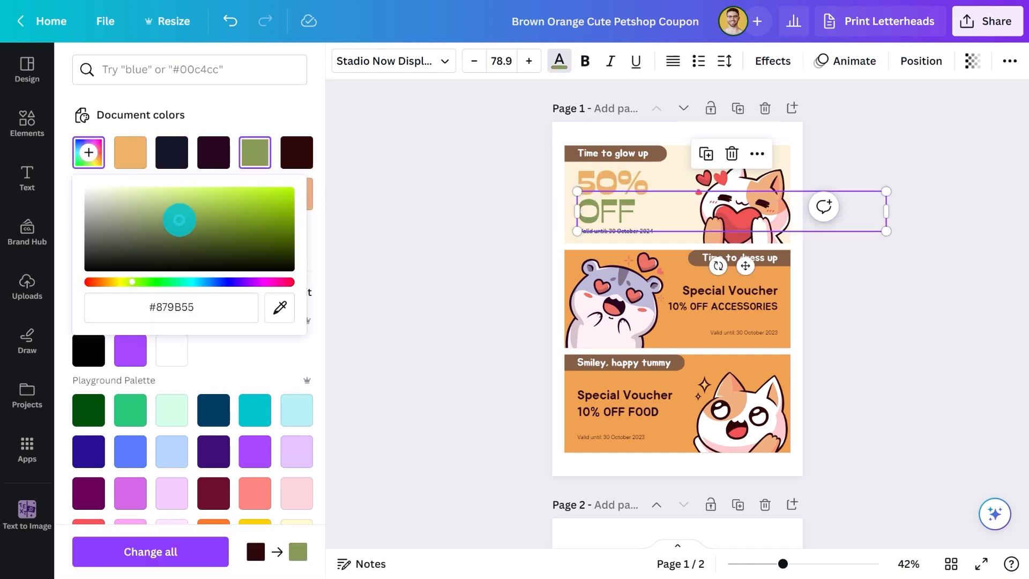
click(376, 250)
Step: Retitle the top voucher's banner "REDEEM NOW!" in Stadio Now Display and apply that font change to all matching text
double_click(477, 153)
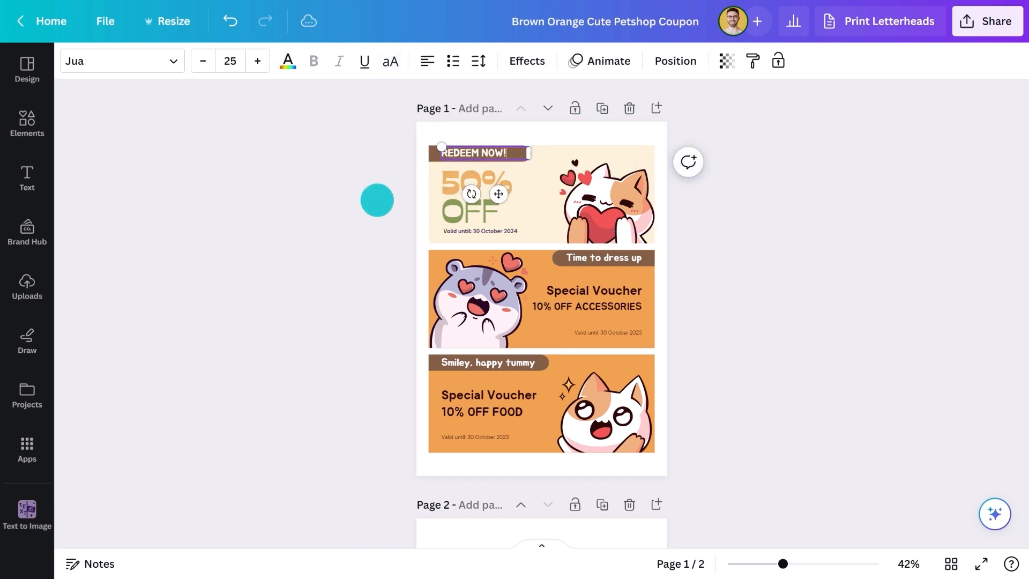
click(174, 63)
click(122, 251)
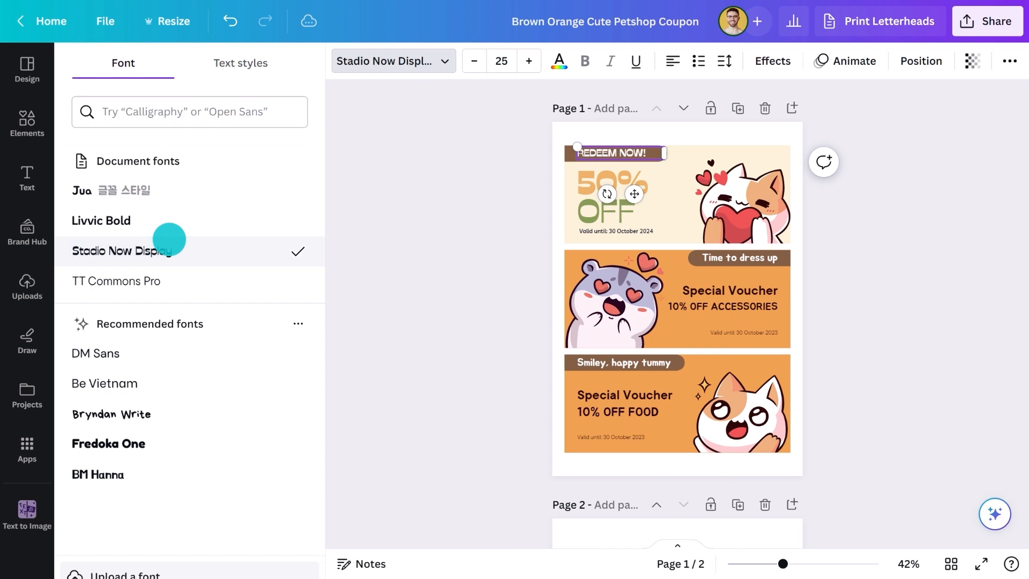
click(183, 551)
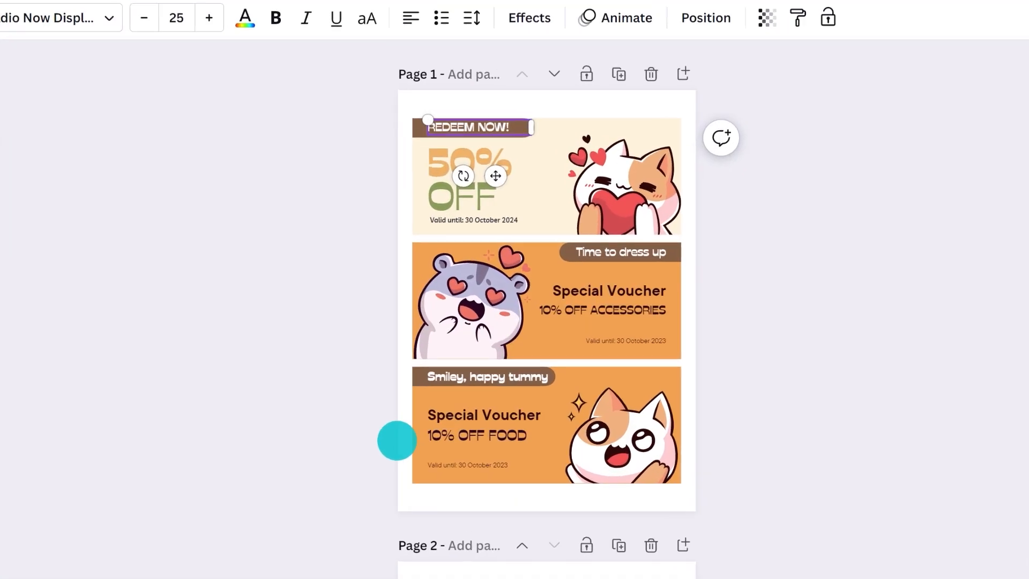
Step: Enlarge the expiry date line on the top voucher slightly
click(642, 231)
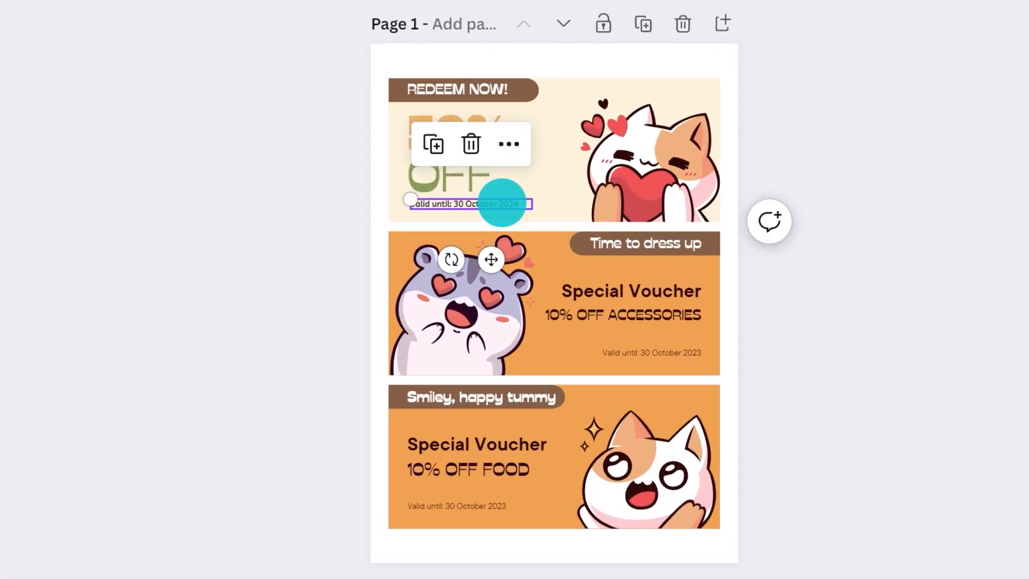
drag(410, 199, 397, 199)
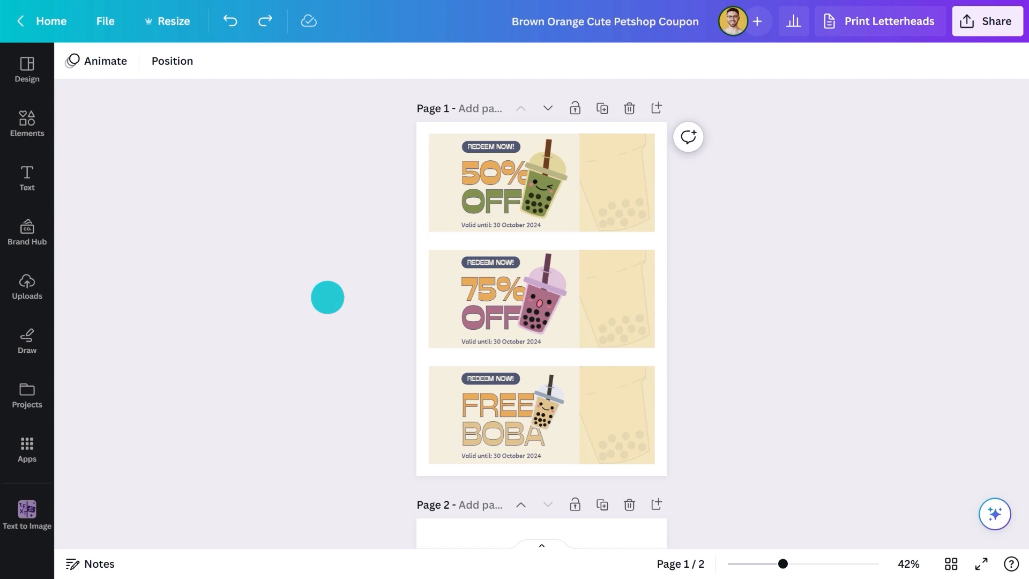
Step: Paste copies of the barcode vertically along the outer edge of the vouchers, beside the discount text
key(ctrl+v)
drag(552, 228, 443, 413)
click(338, 315)
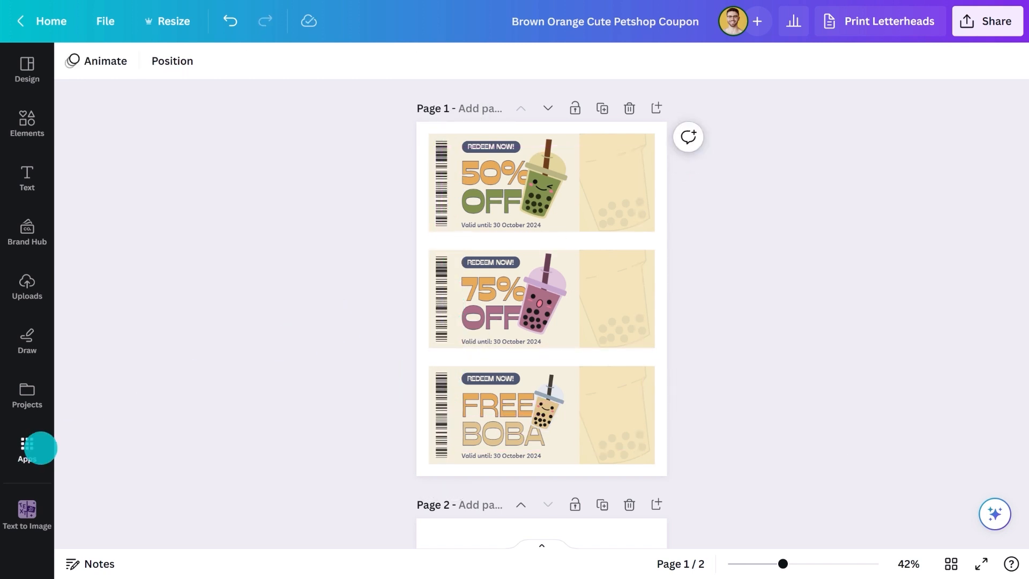
click(39, 448)
scroll(187, 354, down, 10)
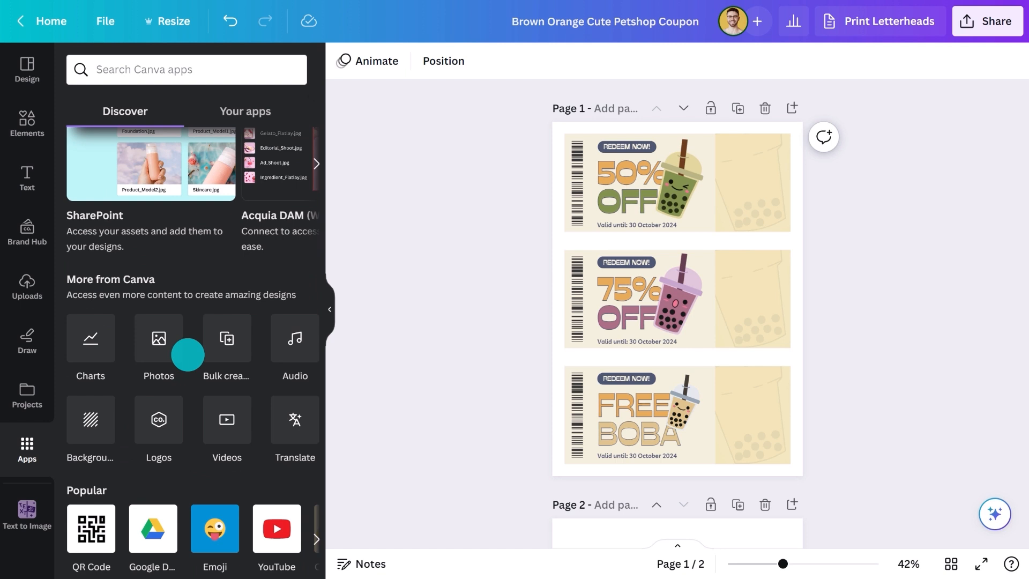
click(93, 350)
click(247, 174)
text(www.bbteashop/menu)
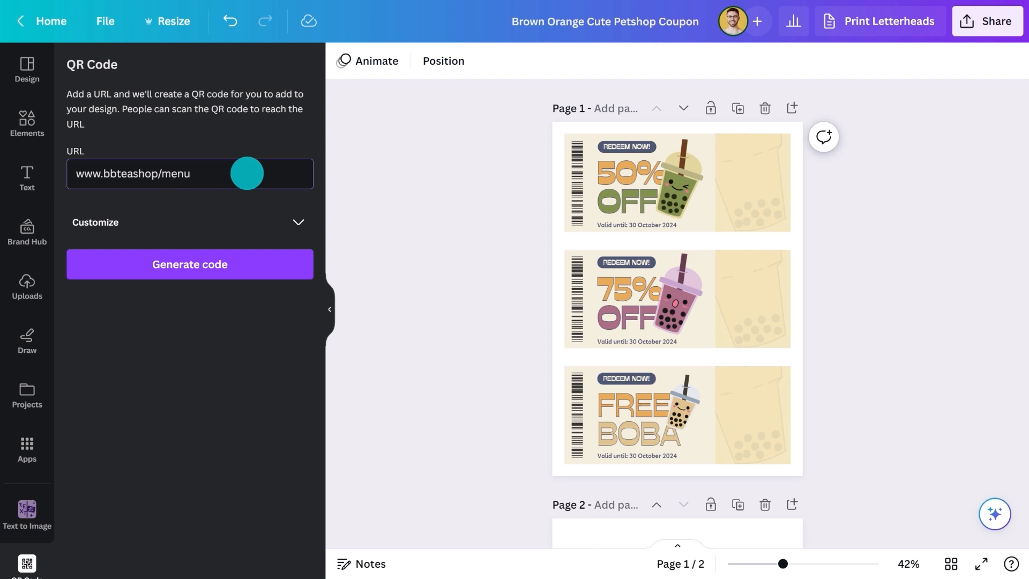
click(218, 264)
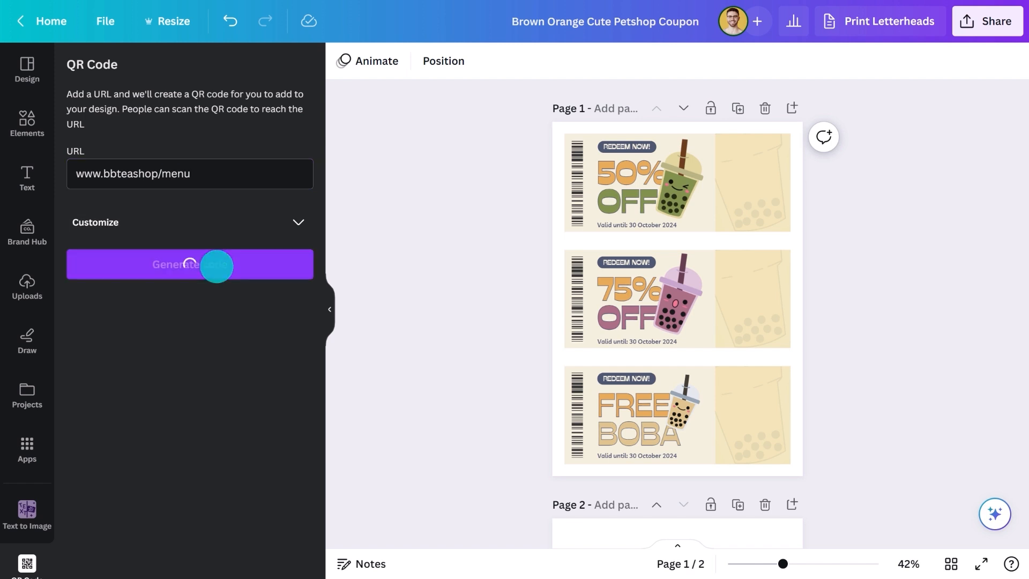
Step: Shrink the QR code and place it on the darker end section of the top voucher
click(329, 309)
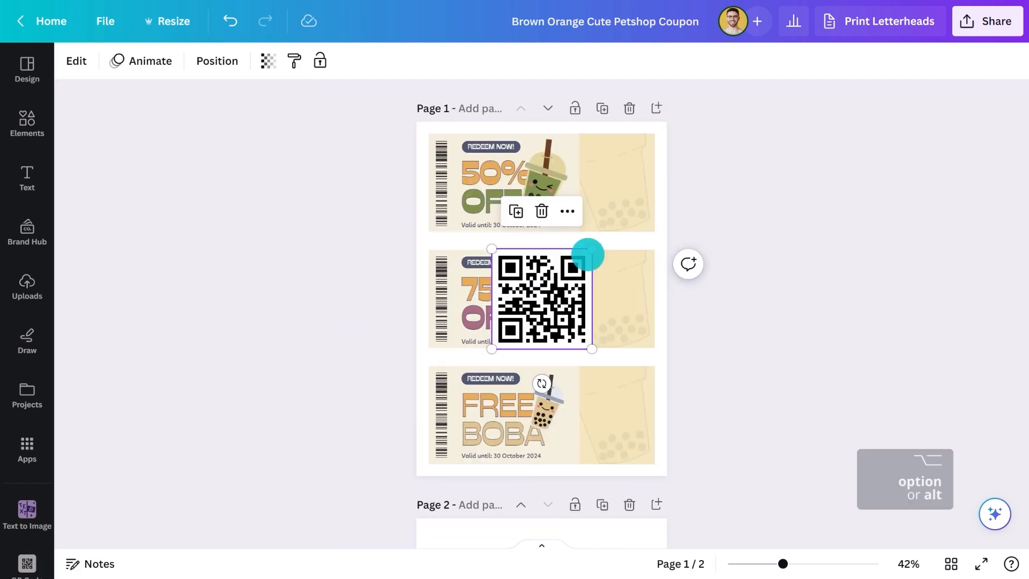
drag(588, 255, 558, 283)
drag(558, 283, 624, 204)
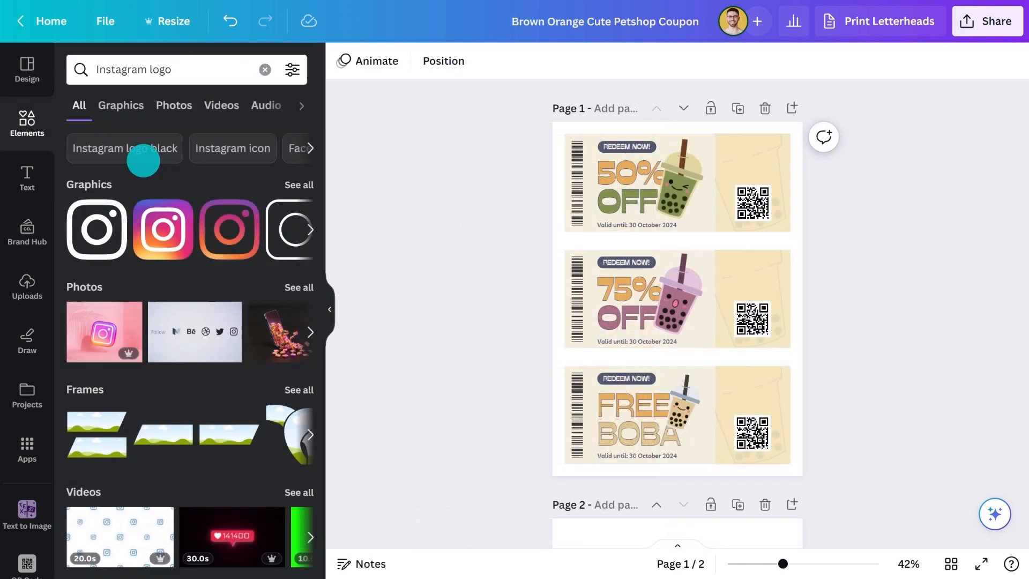
Step: Add the solid-outline Instagram logo graphic and place it small beside the top voucher's QR code
click(94, 229)
click(328, 309)
drag(492, 348, 577, 210)
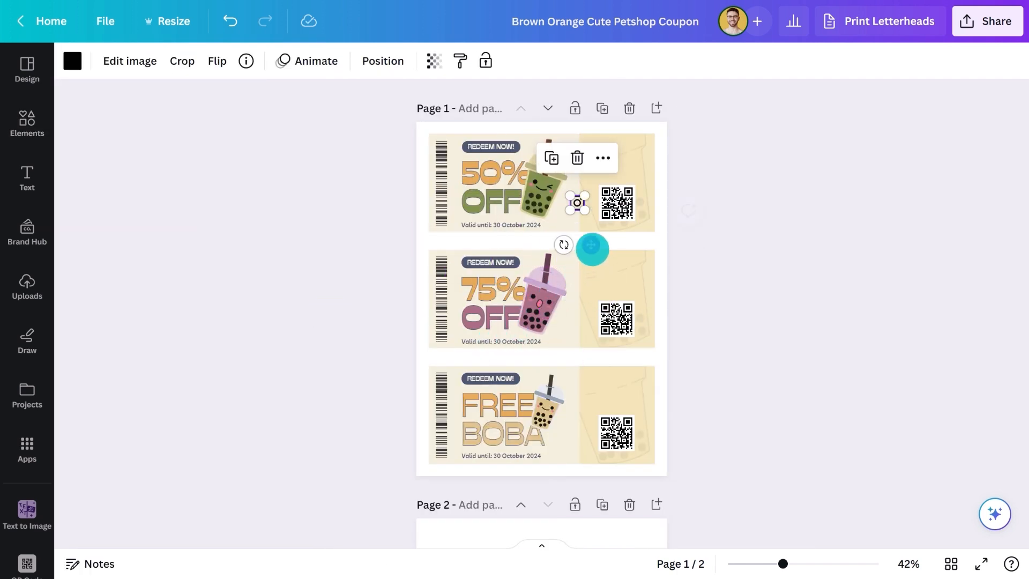
Step: Recolor the Instagram logo white and add a small circle at the same spot on the top voucher
click(71, 60)
click(405, 216)
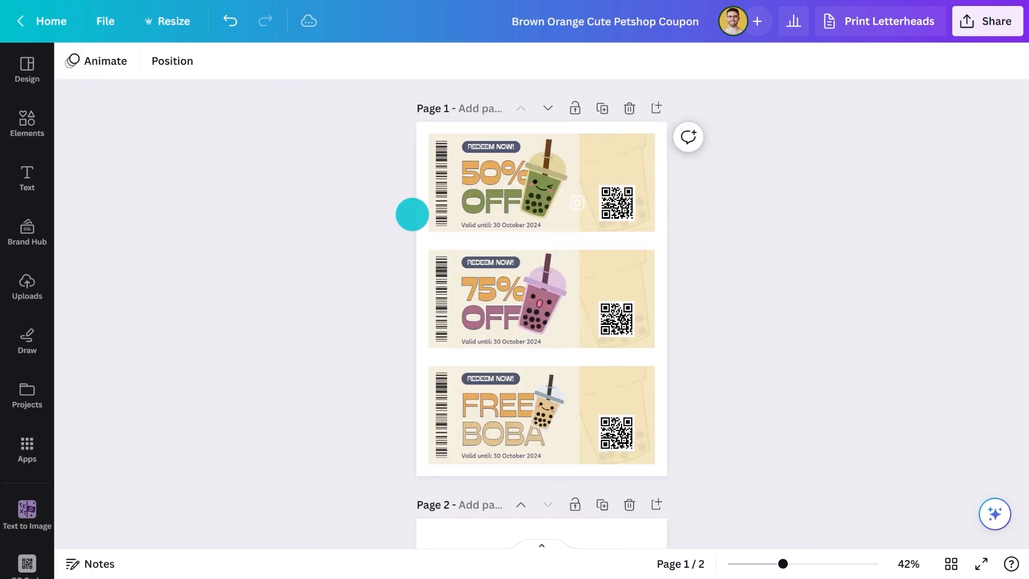
key(c)
drag(555, 323, 579, 230)
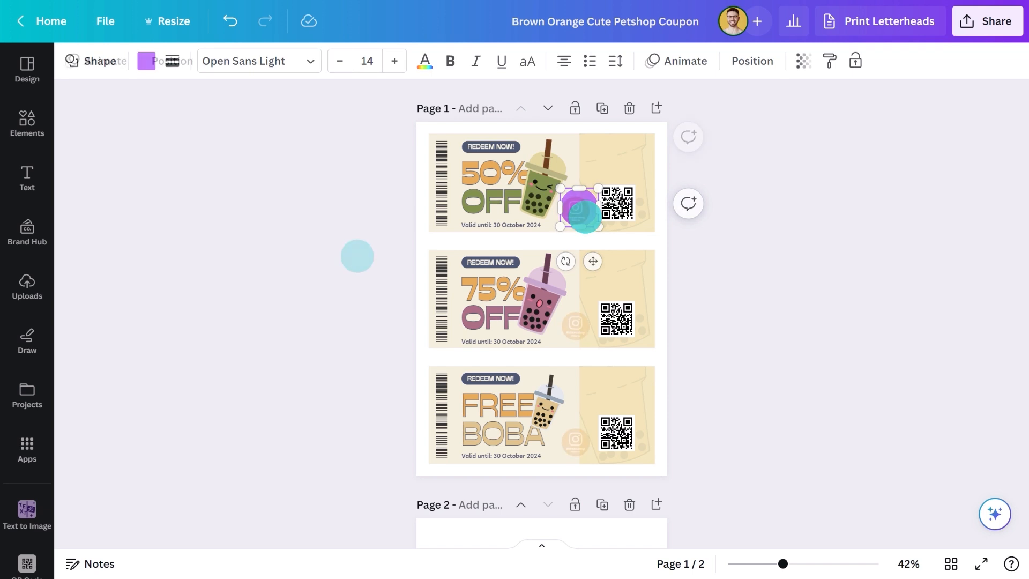
Step: Add a text box reading "1 voucher = 1 use"
key(t)
key(ctrl+plus)
key(ctrl+plus)
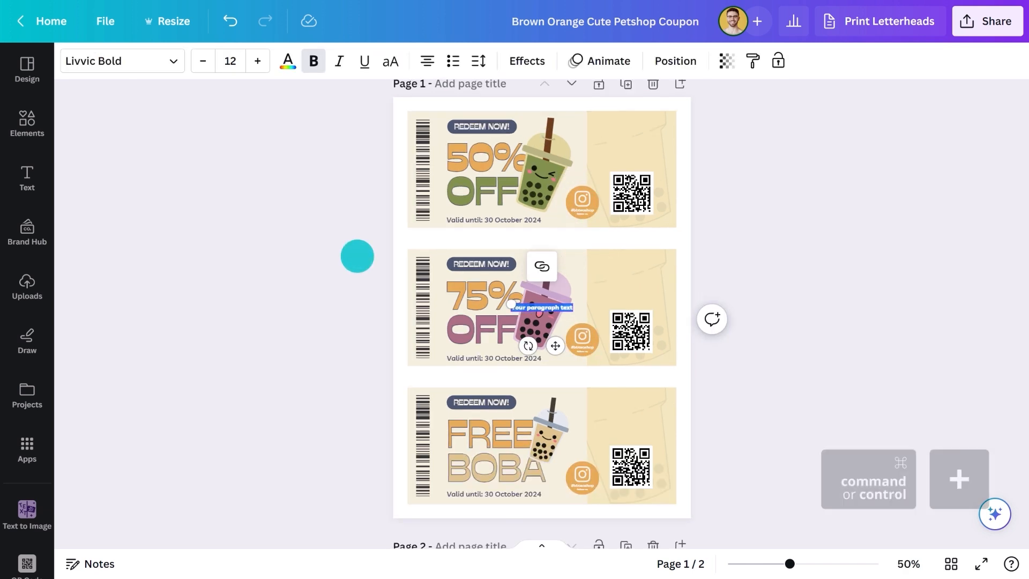
key(ctrl+plus)
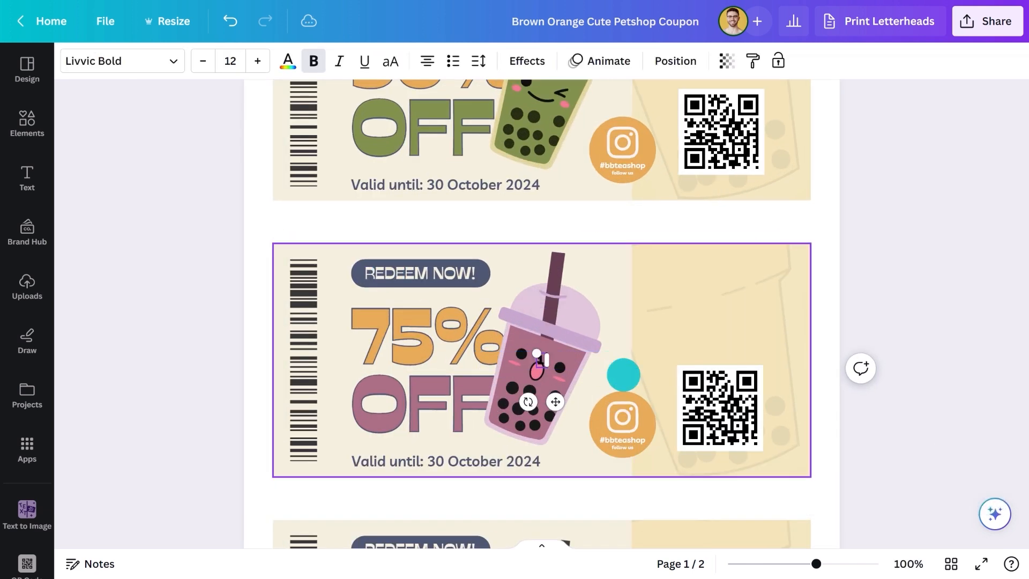
text(1 voucher = 1 use)
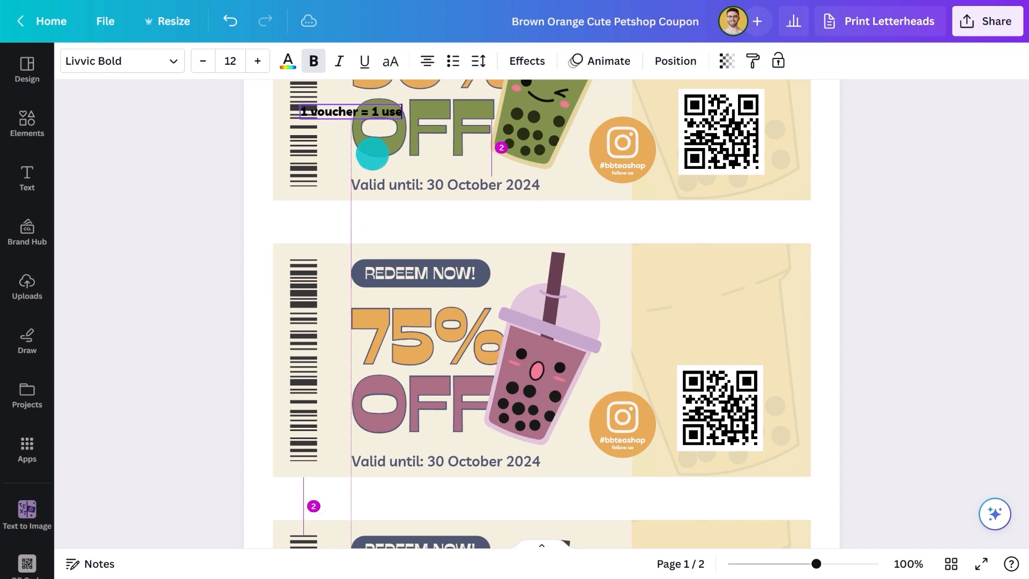
Step: Rotate the "1 voucher = 1 use" text to vertical and place it alongside the top voucher's barcode
drag(372, 154, 384, 153)
scroll(370, 268, up, 3)
drag(407, 299, 406, 302)
drag(377, 291, 344, 282)
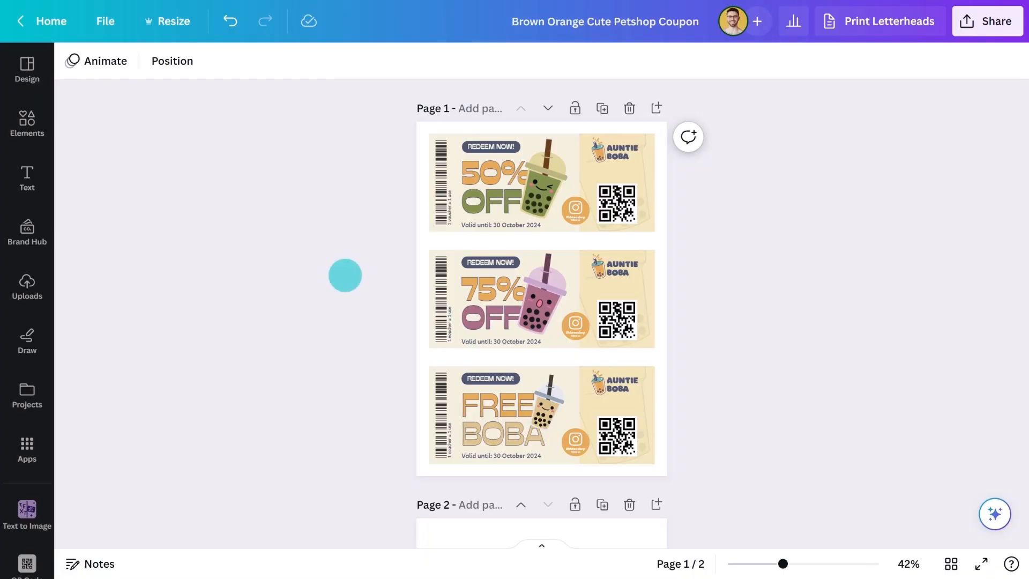
Step: Add the text "CHECK OUT OUR MENU AND ORDER ONLINE" between the logo and QR code on the top voucher
key(ctrl+plus)
key(ctrl+plus)
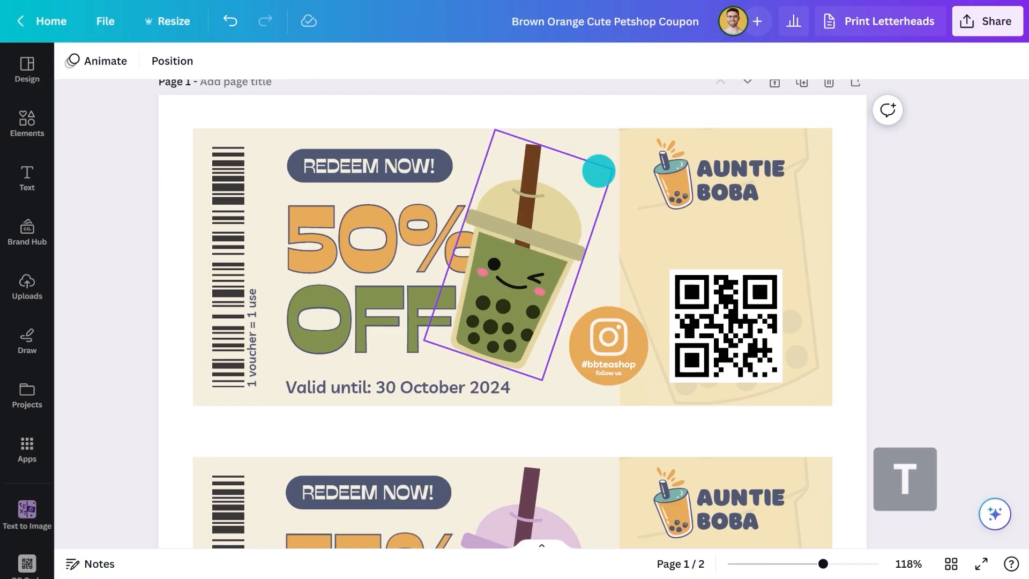
key(t)
drag(526, 361, 738, 279)
text(CHECK OUT OUR ME)
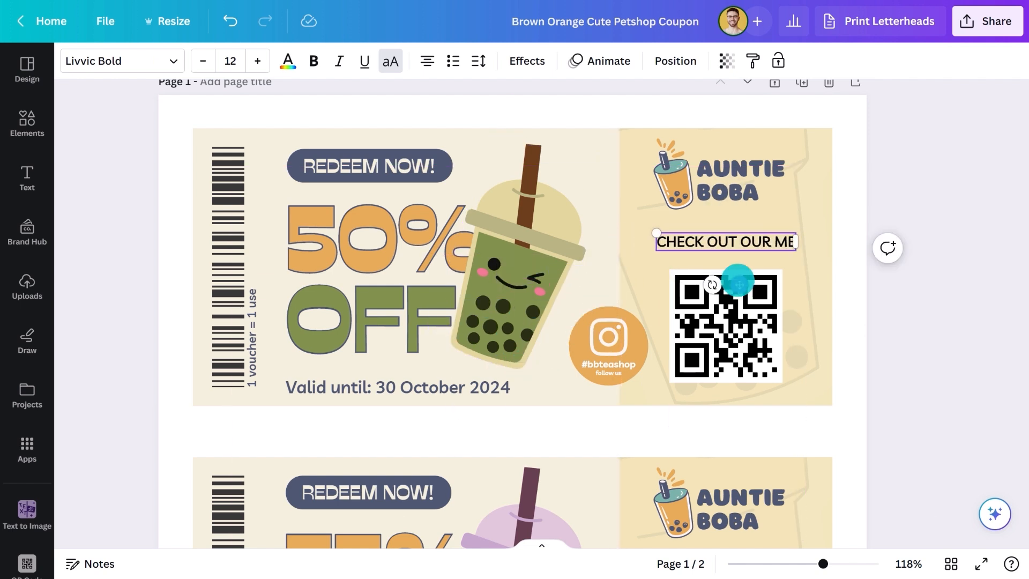
text(NU AND ORDER ONLINE)
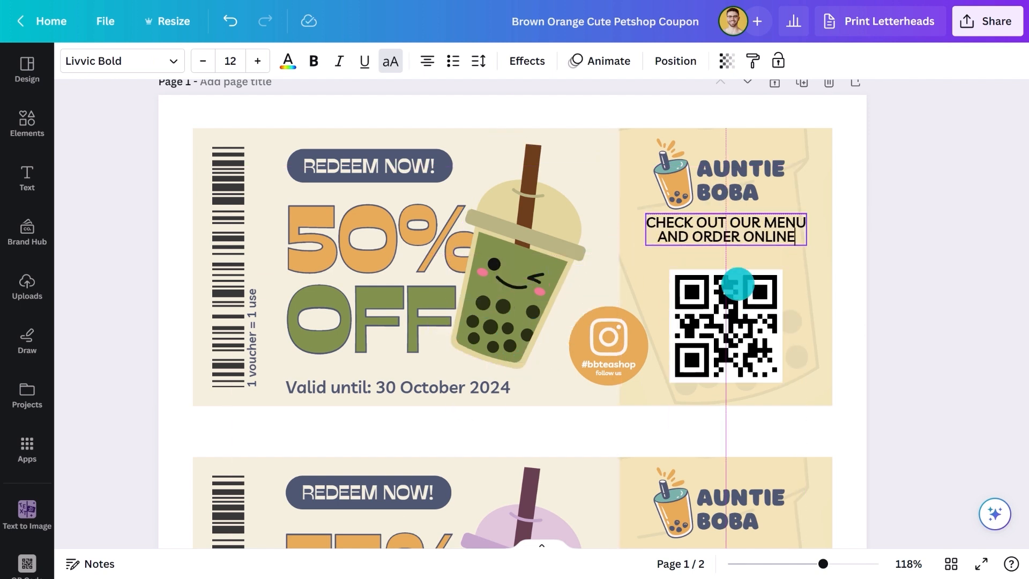
Step: Recolor the menu and online order text to slate blue #4e5672
click(288, 60)
click(213, 152)
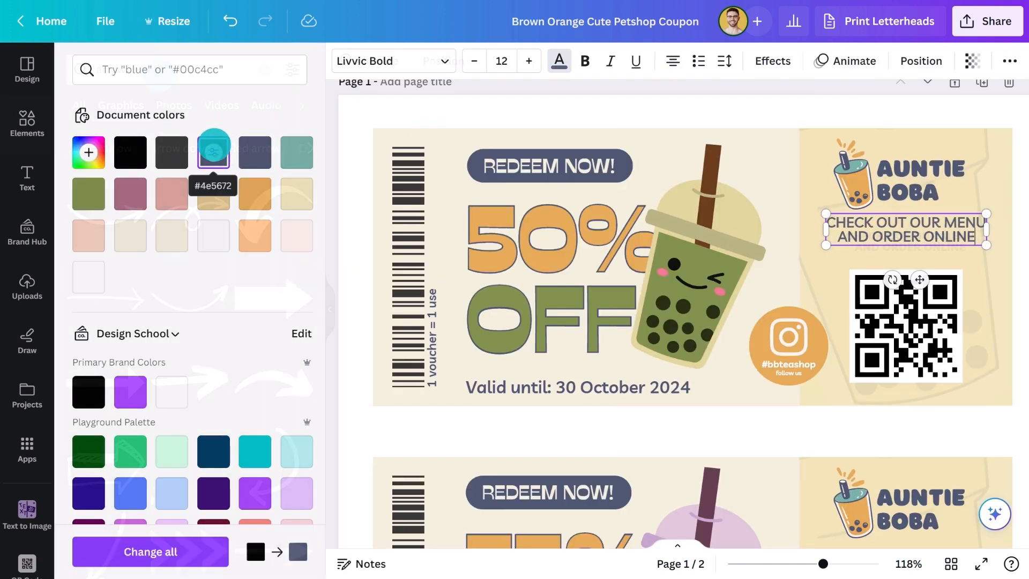
key(Escape)
Step: Add the thick curved arrow graphic, fit it small beside the top voucher's QR code and recolor it orange
click(263, 228)
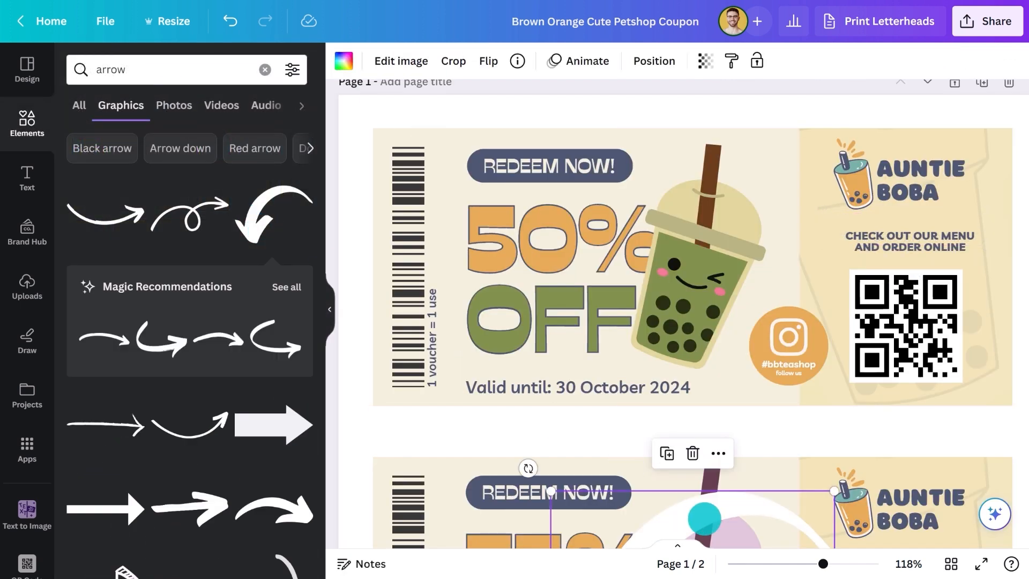
drag(698, 516, 796, 219)
click(330, 309)
drag(752, 404, 627, 265)
drag(631, 323, 689, 286)
drag(627, 274, 652, 285)
click(74, 61)
click(262, 195)
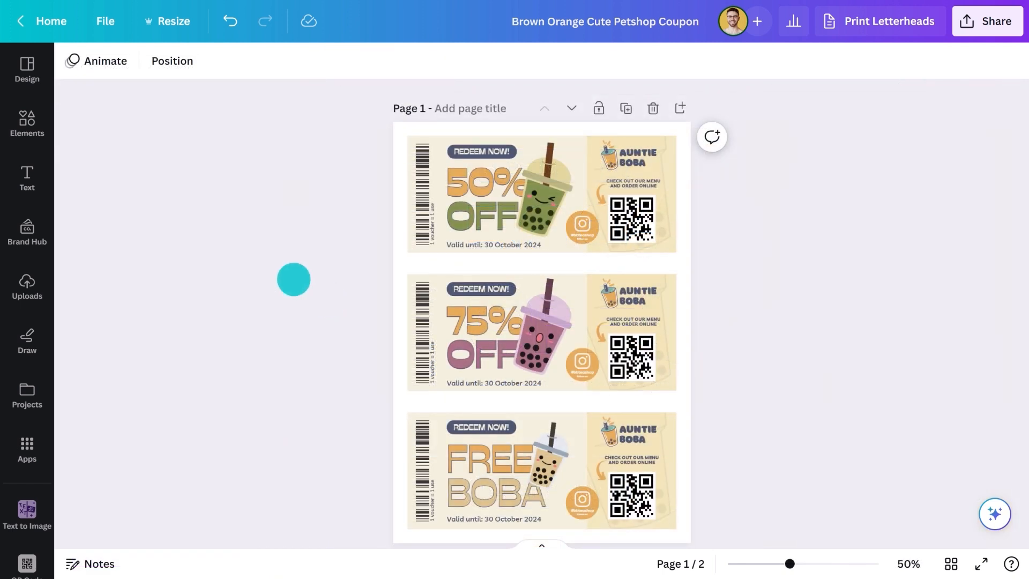
Step: Search the graphics for "scissors" and add the solid single-color scissors to the page
click(35, 126)
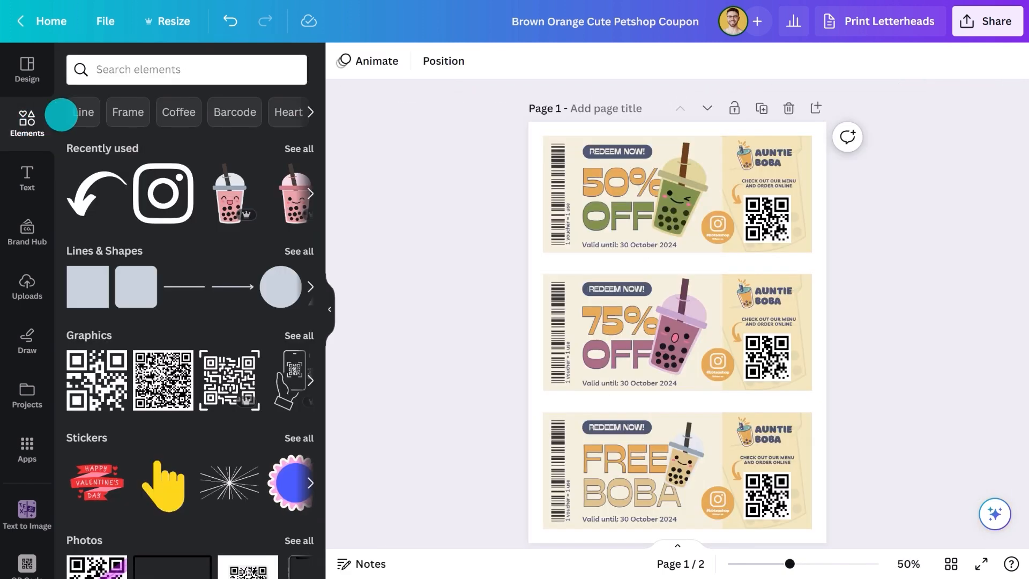
click(169, 70)
text(sc)
key(Return)
click(121, 104)
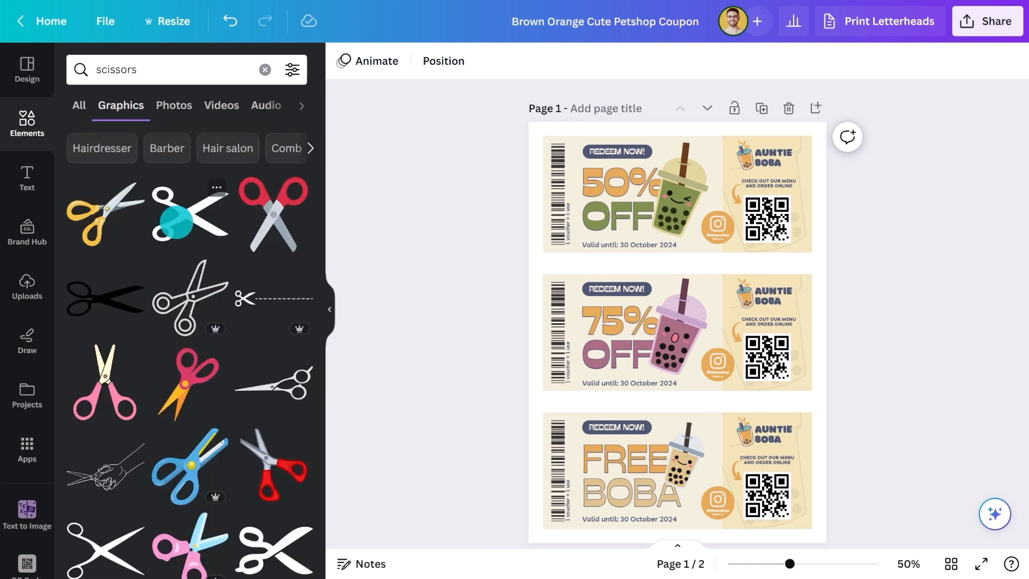
click(176, 221)
Step: Flip the scissors horizontally and shrink them into the gap between the top and middle vouchers, at the QR code end
click(322, 301)
click(217, 60)
click(223, 101)
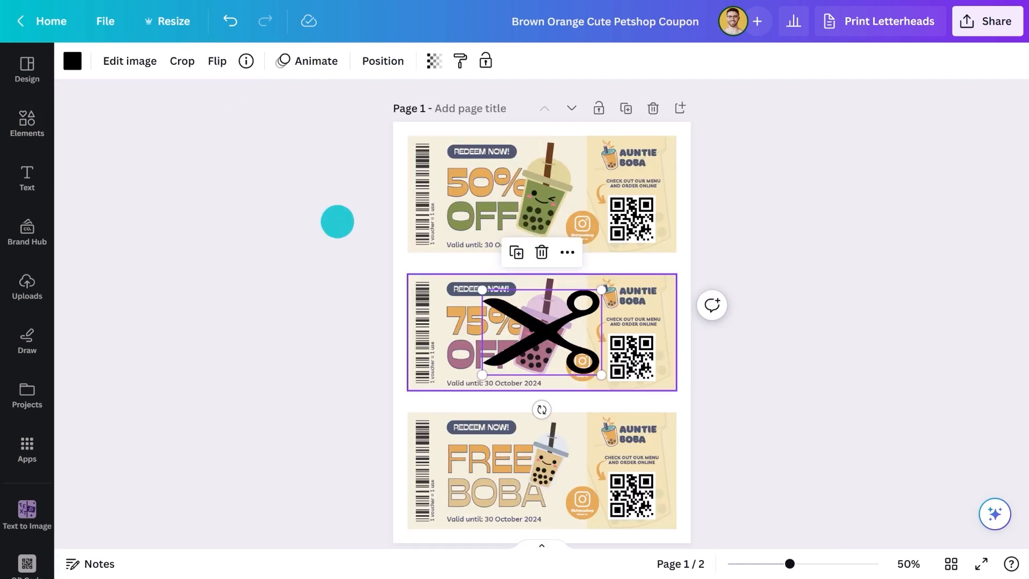
drag(481, 373, 676, 264)
Step: Recolor the scissors to the slate blue from the document colors
click(72, 61)
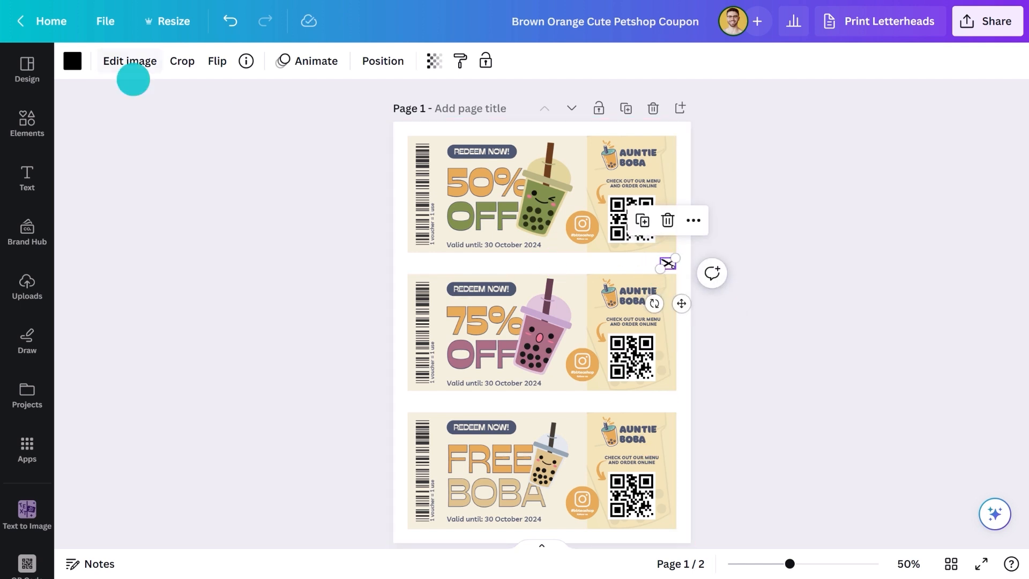
click(214, 152)
click(370, 214)
Step: Add a horizontal line between the top and middle vouchers, reaching from the scissors to the vouchers' opposite edge
key(l)
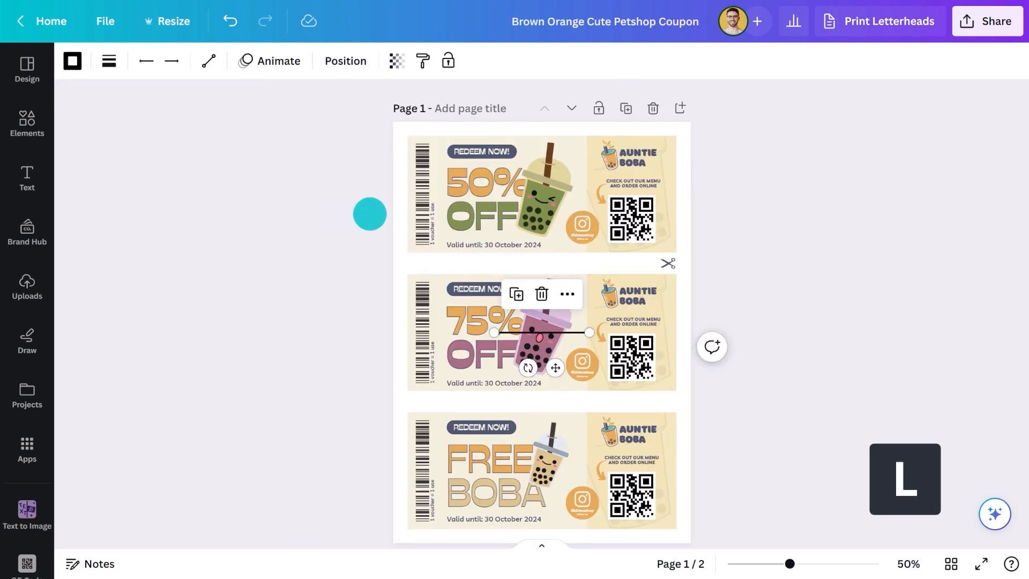
drag(546, 358, 619, 294)
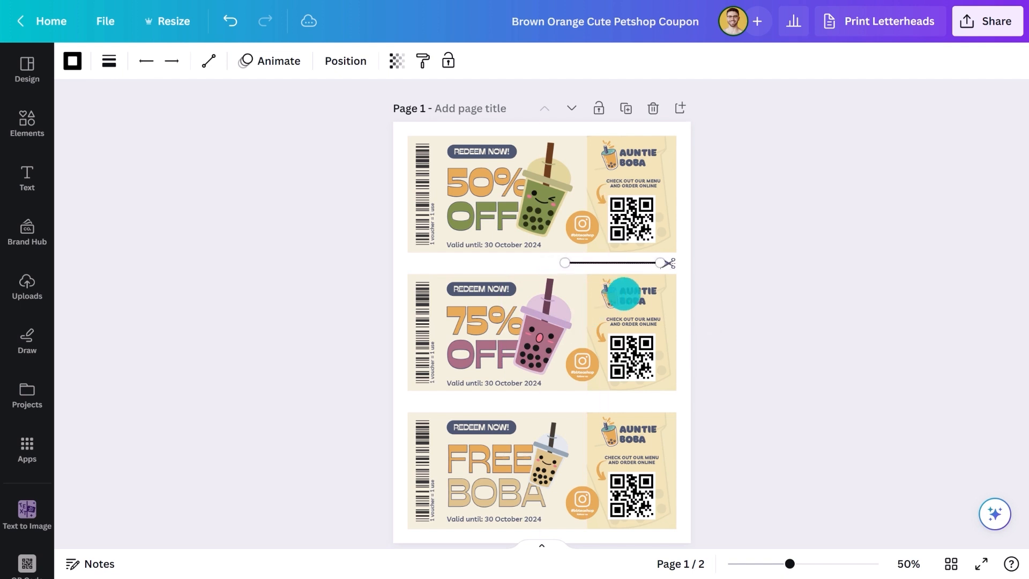
drag(565, 262, 407, 263)
Step: Give the cutting line a short-dash style with a line weight of 1
click(109, 61)
click(242, 106)
drag(116, 194, 110, 195)
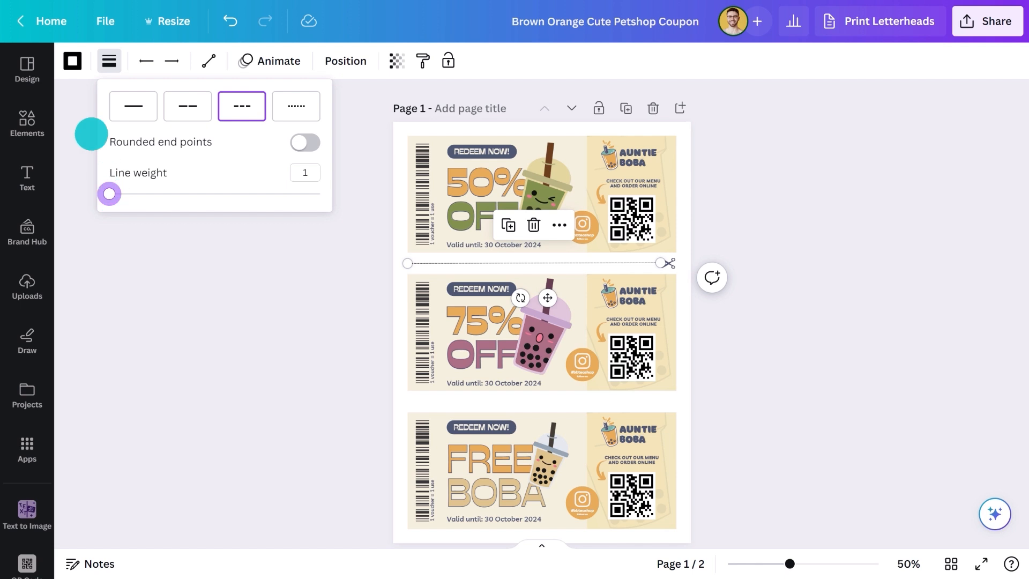
Step: Recolor the dashed cutting line to the slate blue from the document colors
click(72, 61)
click(200, 152)
click(399, 228)
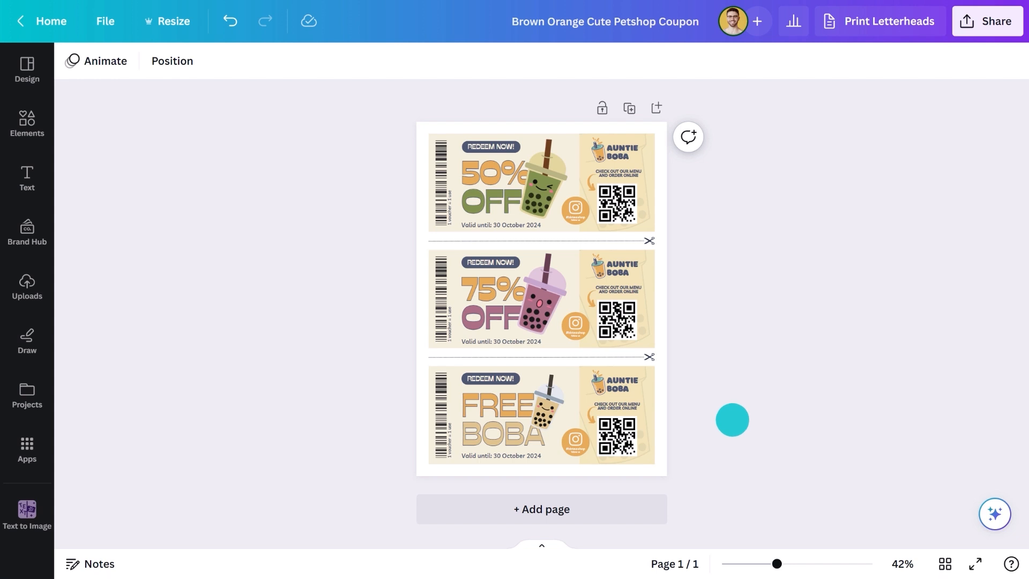
Step: Review the letterhead print options and examine the enlarged mockup of the voucher page
click(863, 21)
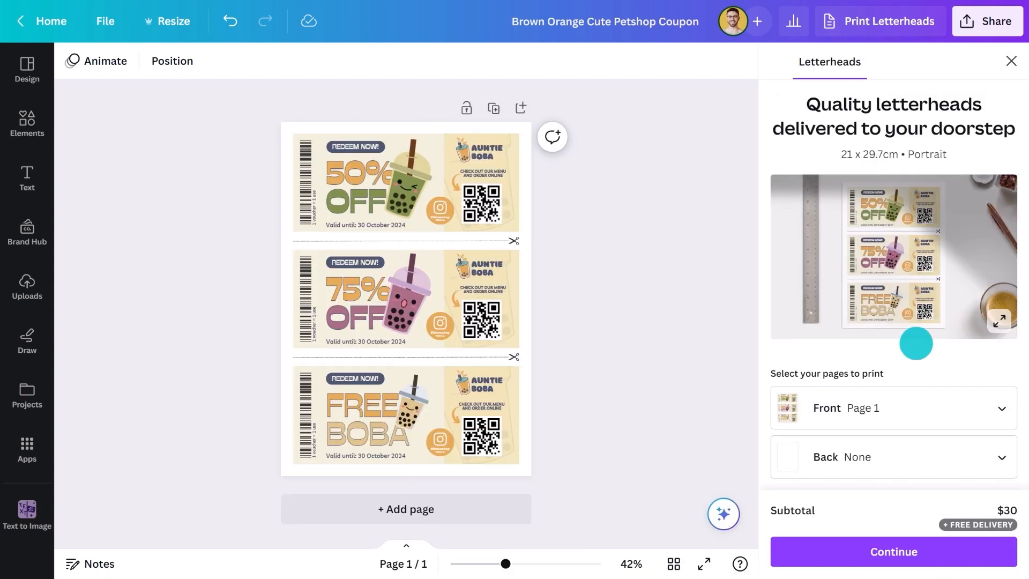
scroll(915, 343, down, 5)
scroll(916, 343, up, 5)
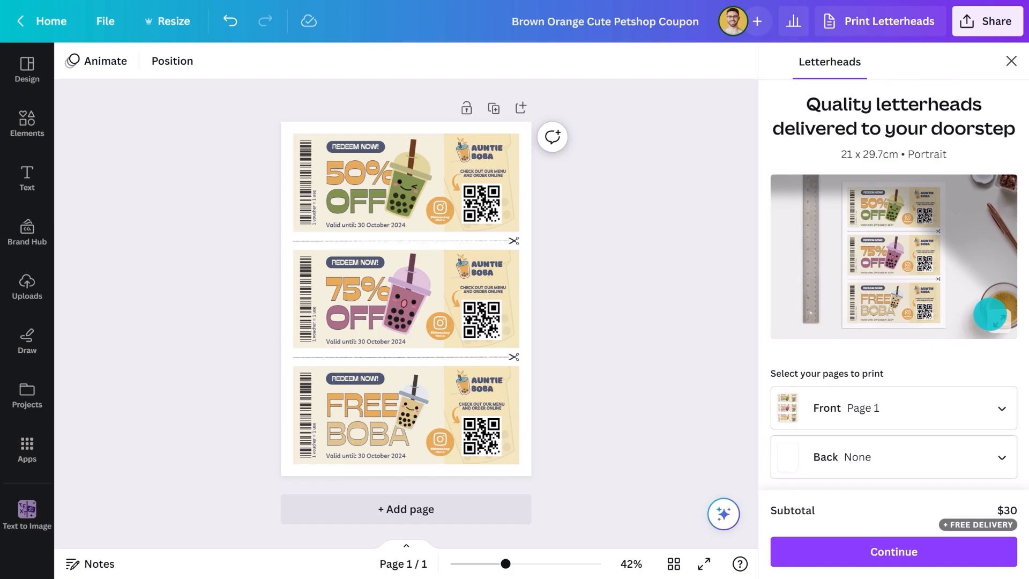
click(991, 314)
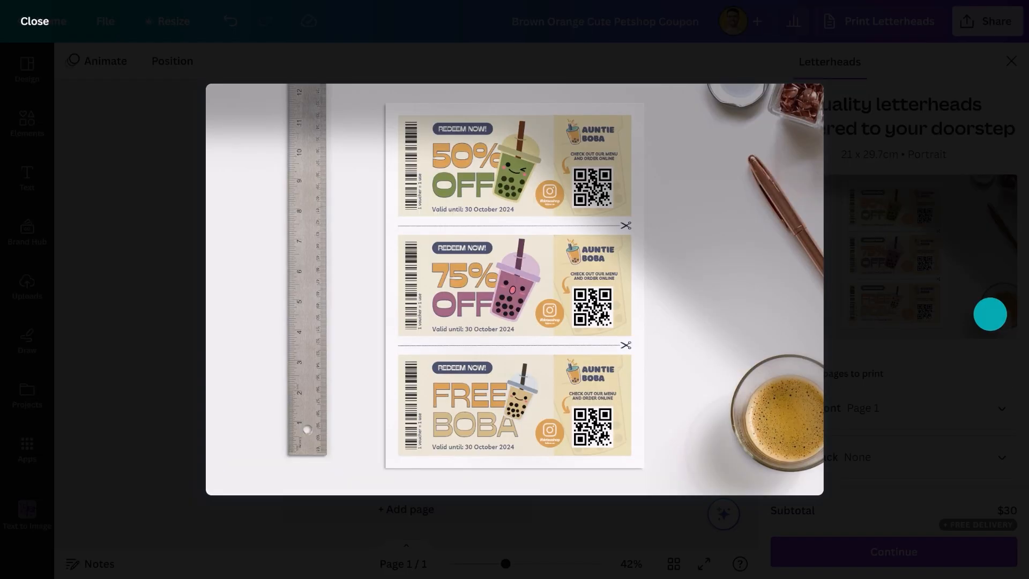
click(990, 314)
Step: Browse the print products for the design and choose flyers
click(994, 20)
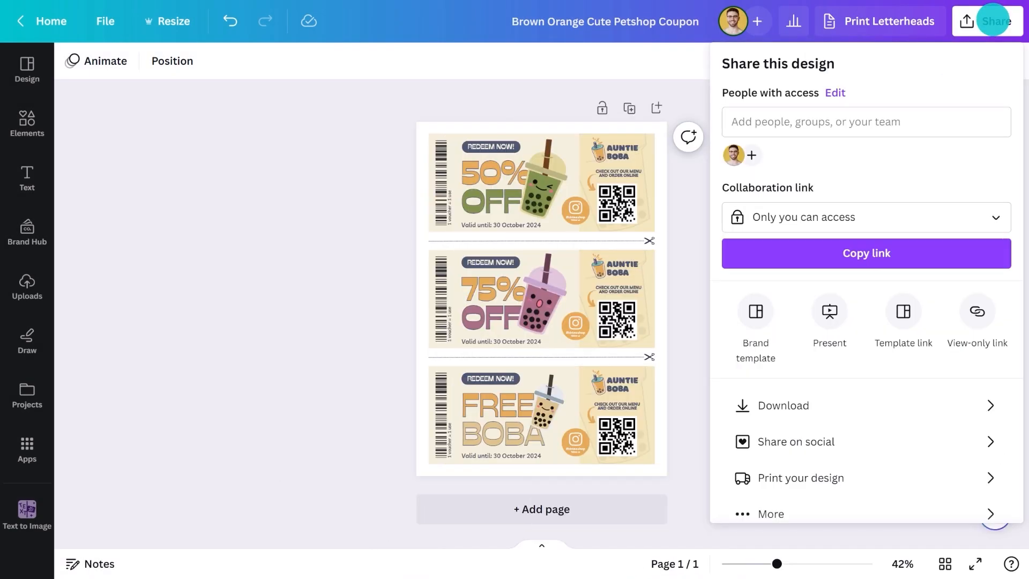
click(861, 472)
scroll(862, 469, down, 7)
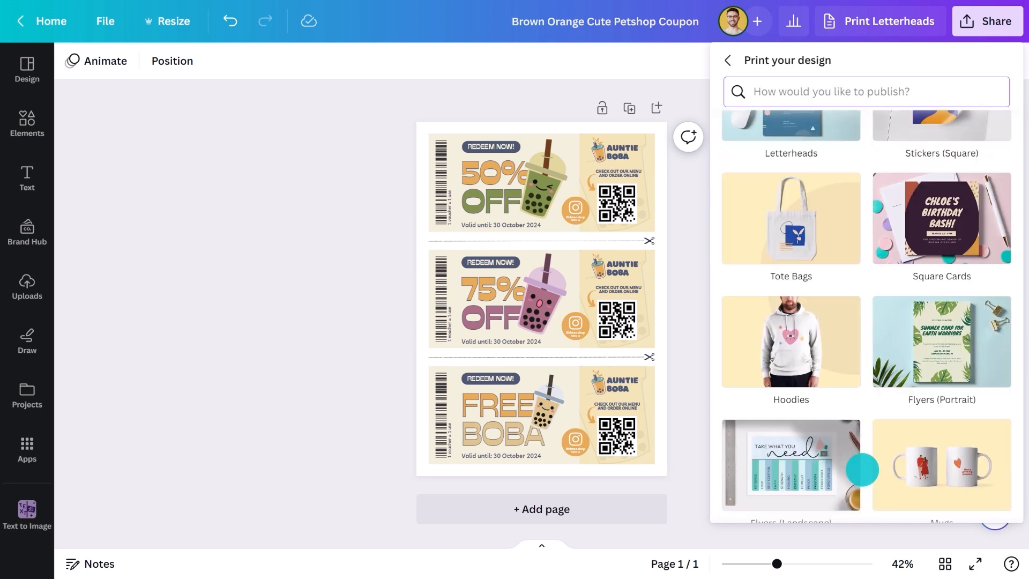
click(916, 209)
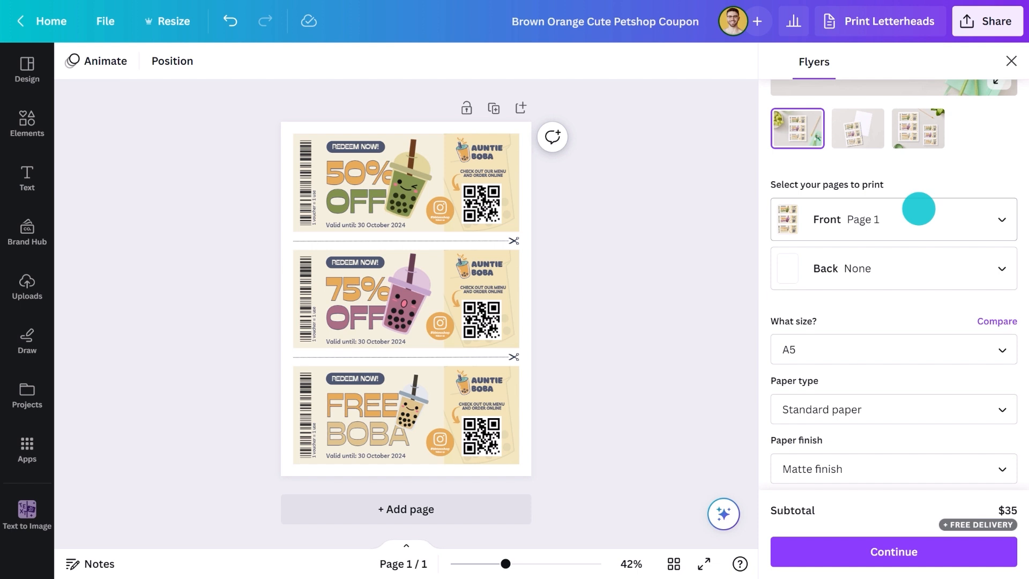
Step: Configure the flyer order for A5 size with a quantity of 200 flyers
click(929, 348)
click(923, 356)
scroll(925, 357, down, 2)
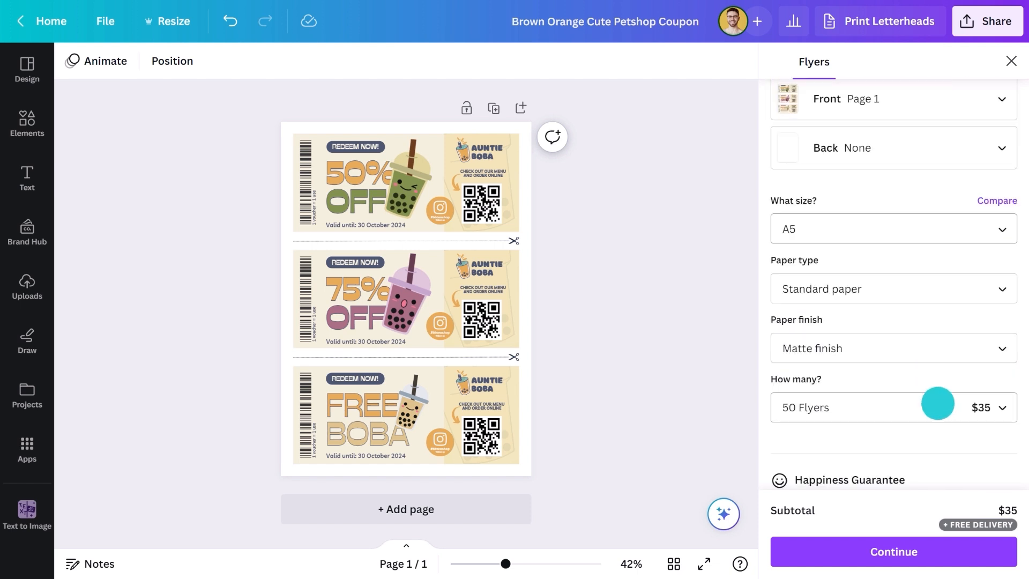
click(935, 406)
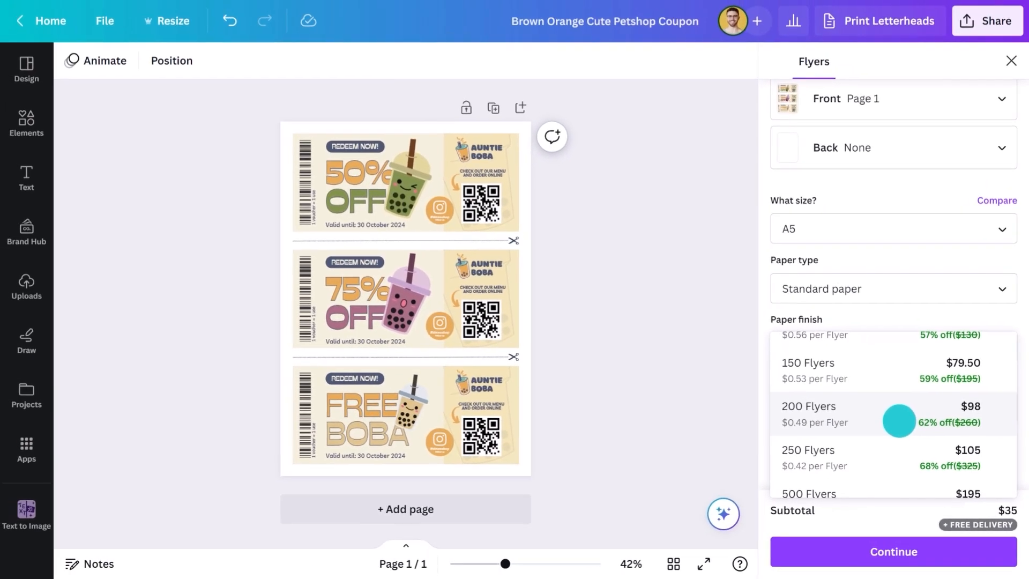
click(867, 381)
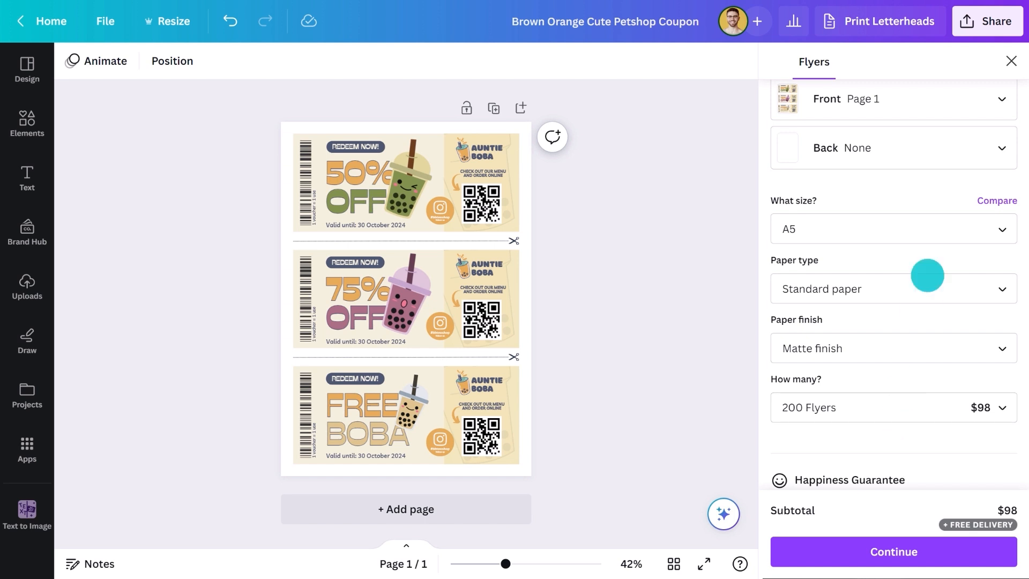
Step: Browse the print products for the design again and choose notepads
click(987, 21)
click(822, 474)
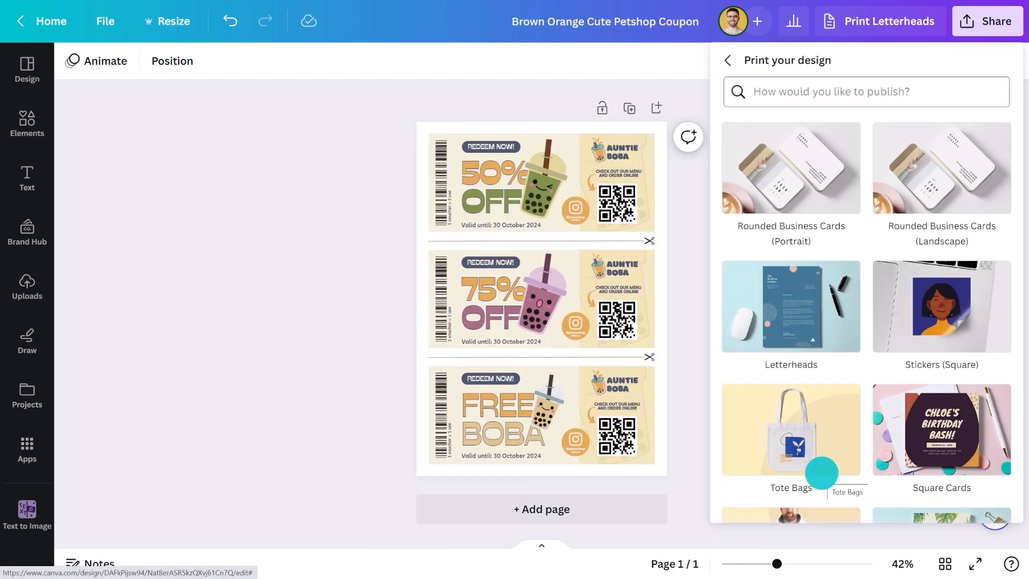
scroll(822, 474, down, 20)
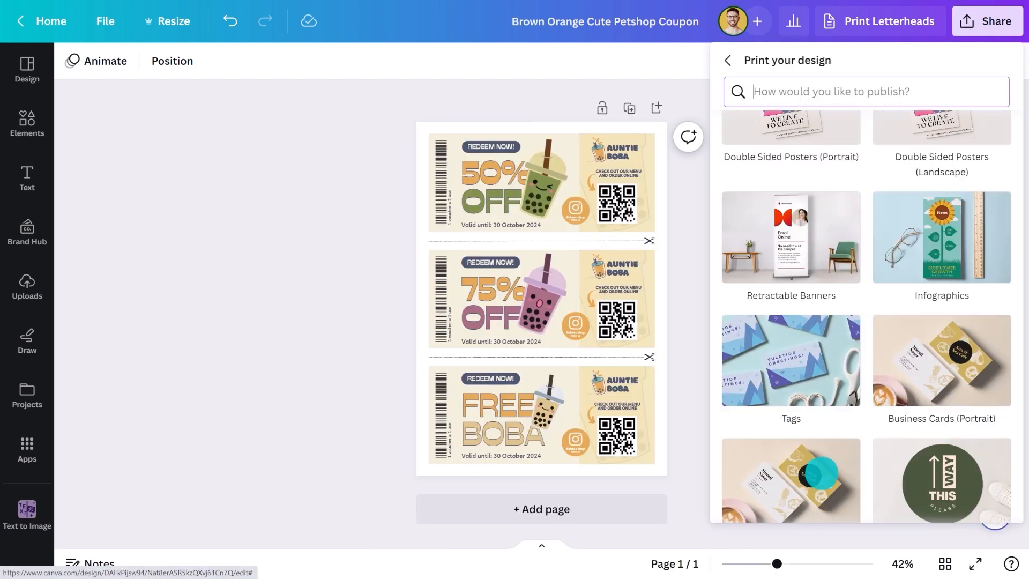
scroll(822, 474, down, 18)
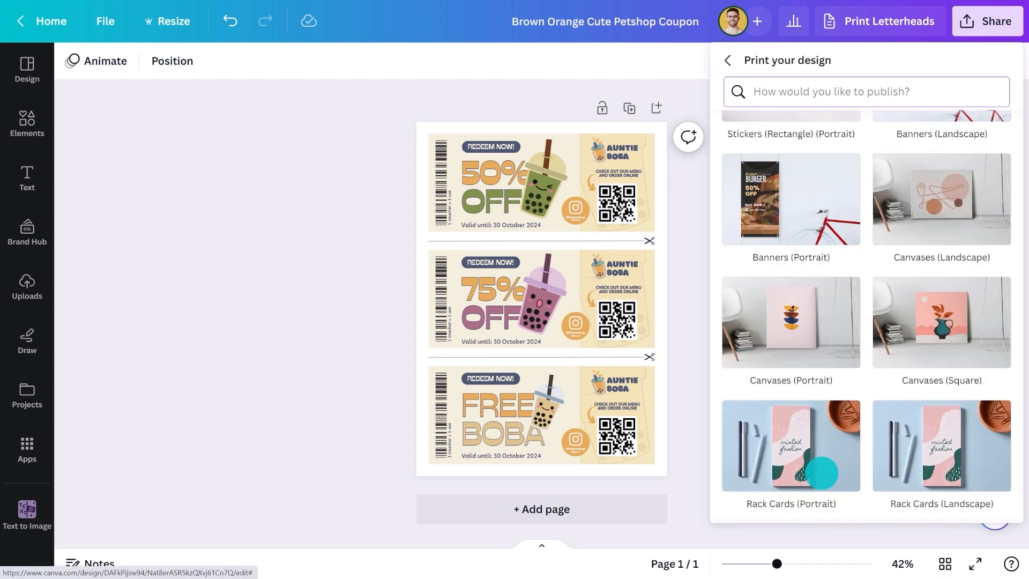
click(920, 298)
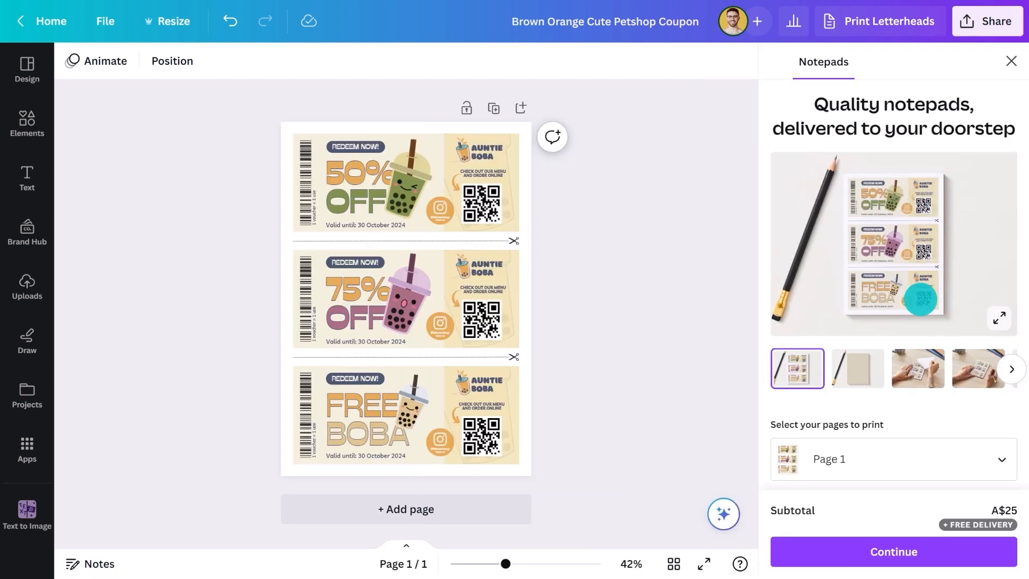
Step: Examine the notepad mockup that shows a sheet being lifted, in its enlarged view
click(918, 368)
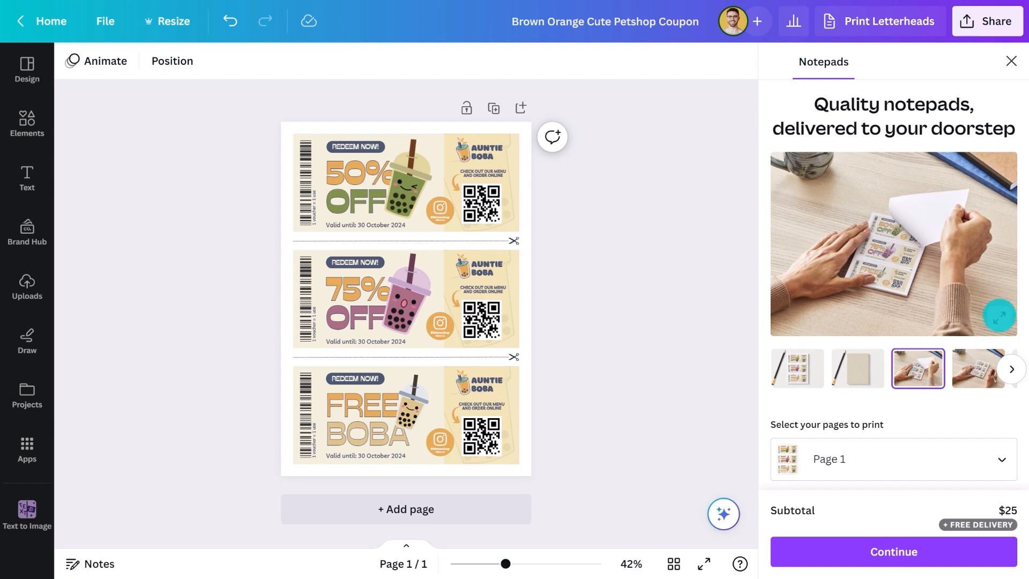
click(999, 317)
click(999, 315)
Step: Configure the notepad order with 100 sheets per pad and a quantity of 2 notepads
scroll(999, 315, down, 6)
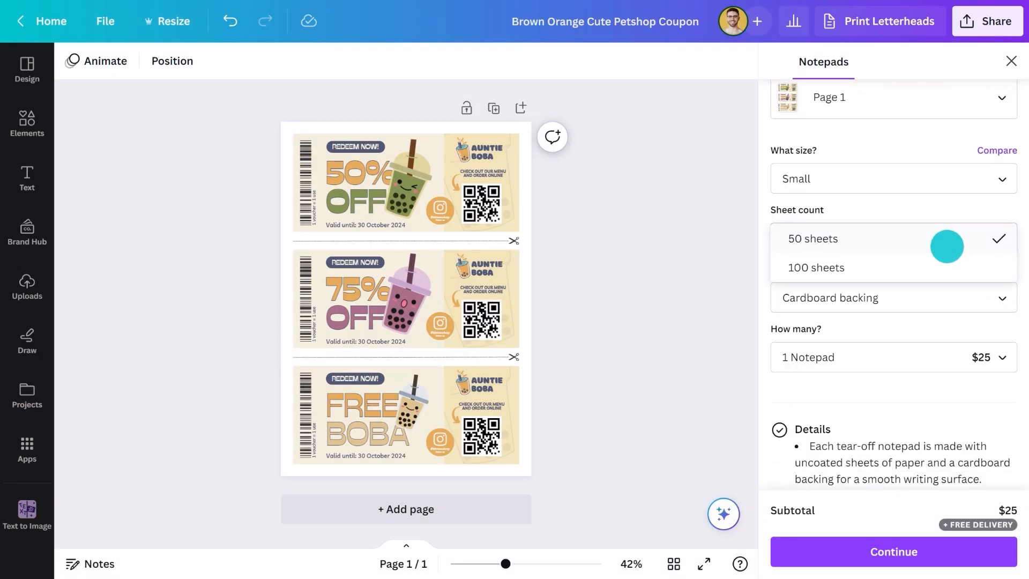
click(944, 241)
click(942, 260)
click(925, 354)
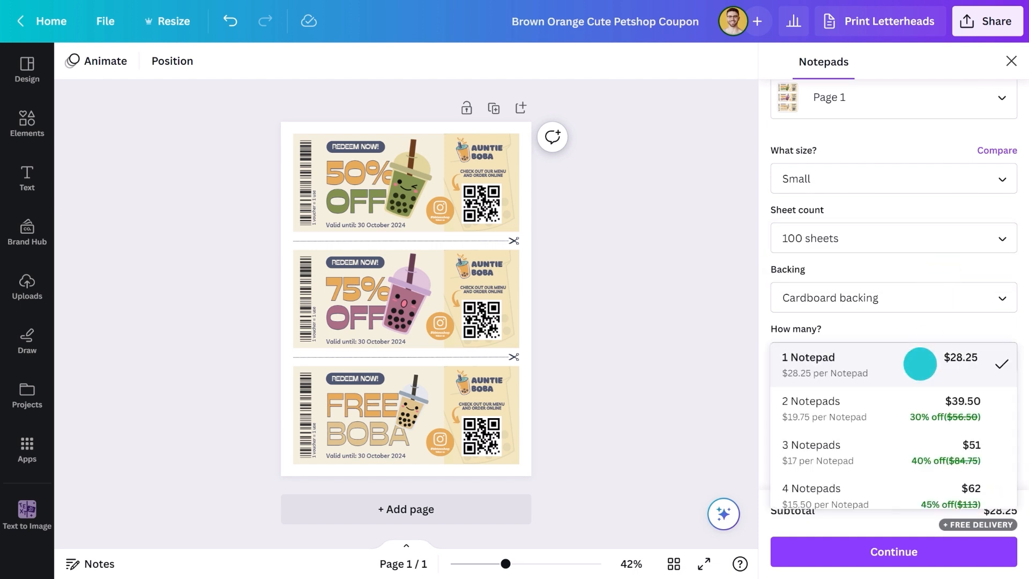
click(895, 407)
scroll(895, 408, down, 1)
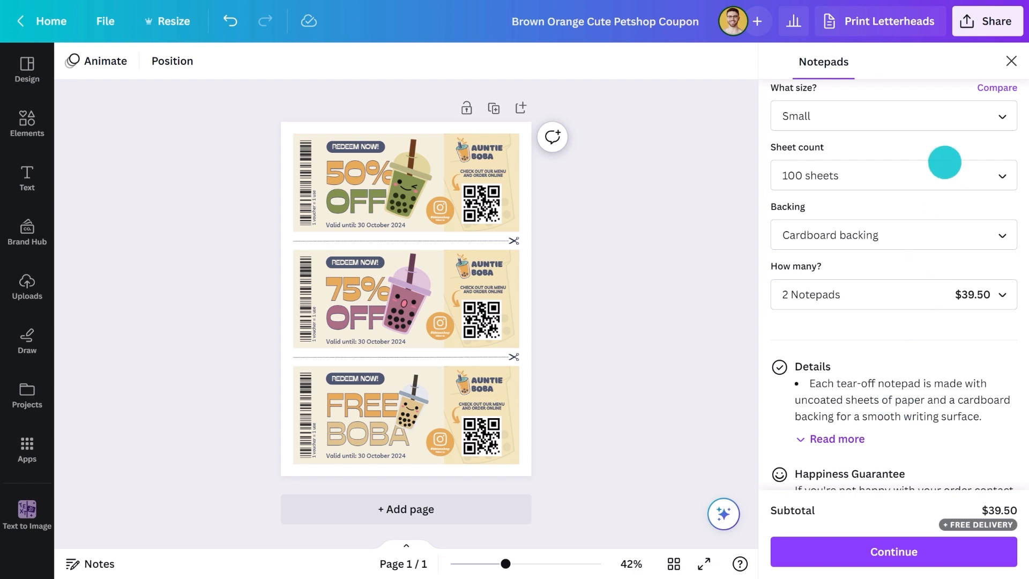
Step: Set up a download of the voucher page with PDF Print as the file type
click(971, 24)
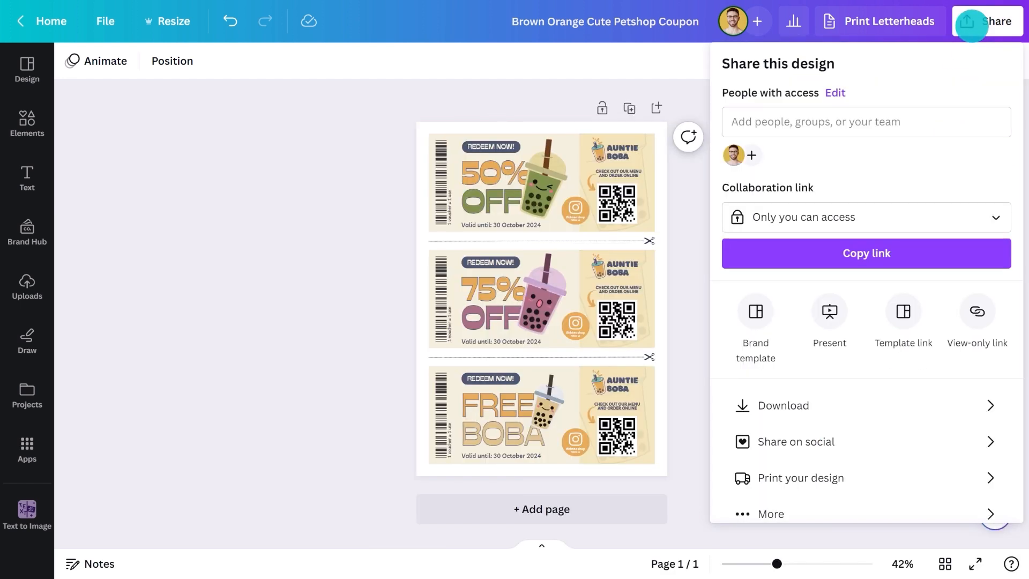
click(857, 403)
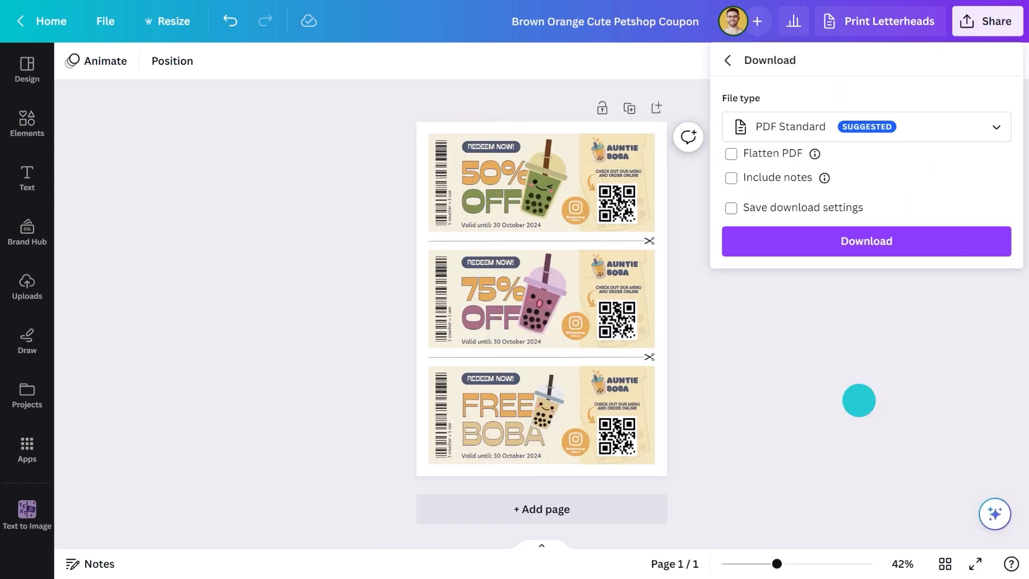
click(910, 128)
click(861, 303)
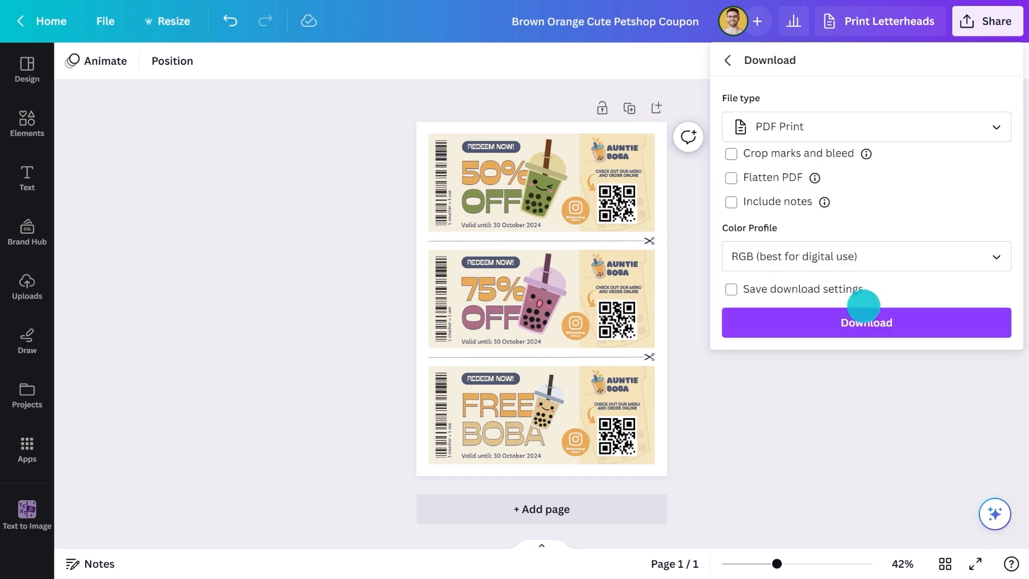
Step: Download the PDF with crop marks and bleed and the CMYK color profile, and check the exported voucher page
click(792, 255)
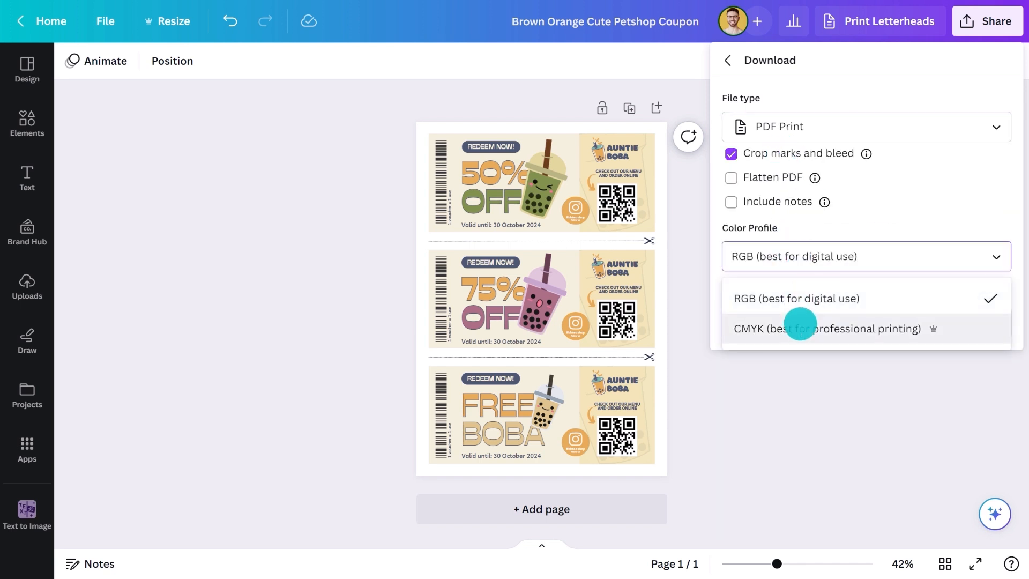
click(801, 325)
click(800, 324)
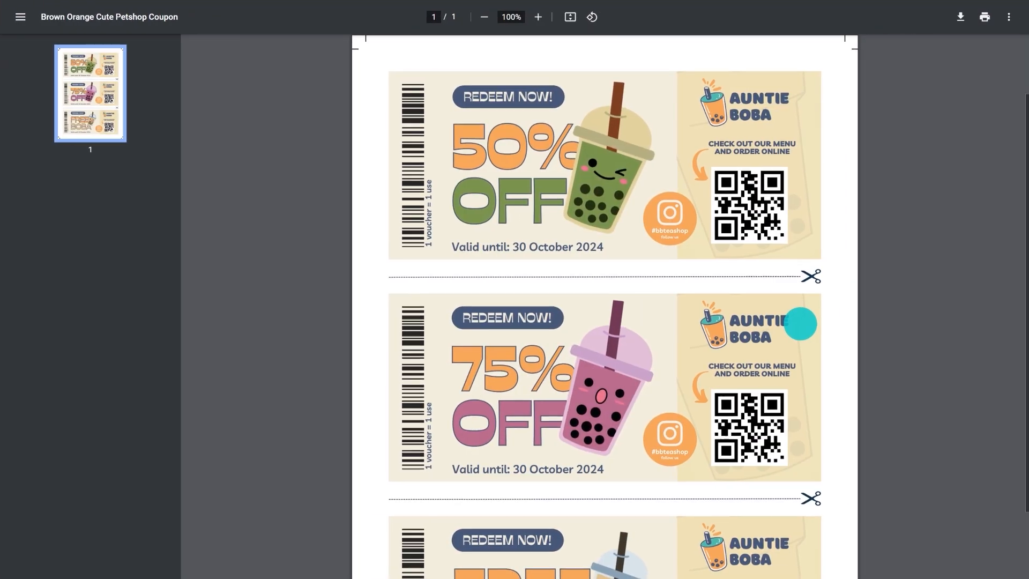
scroll(800, 324, down, 3)
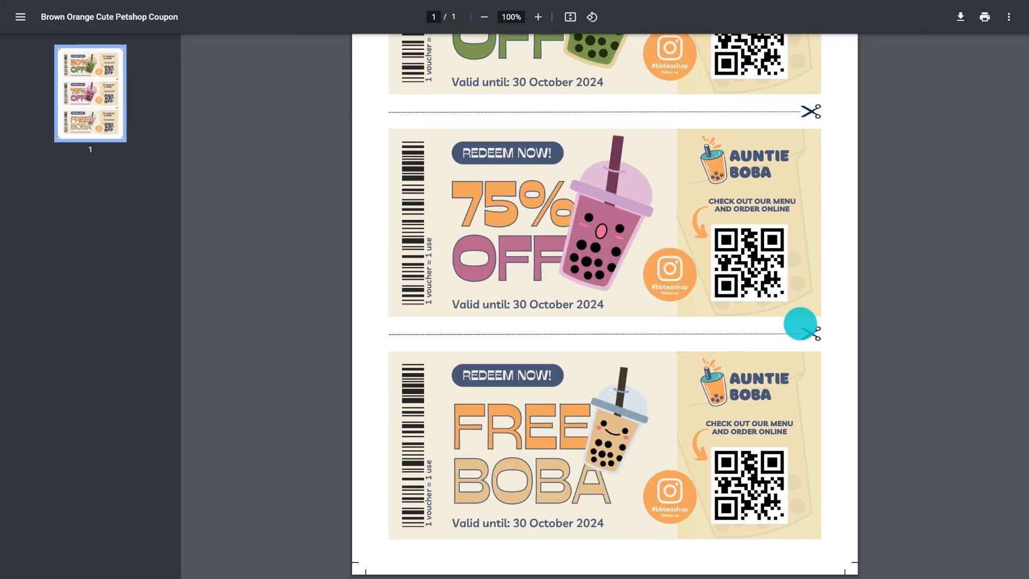
scroll(800, 324, up, 3)
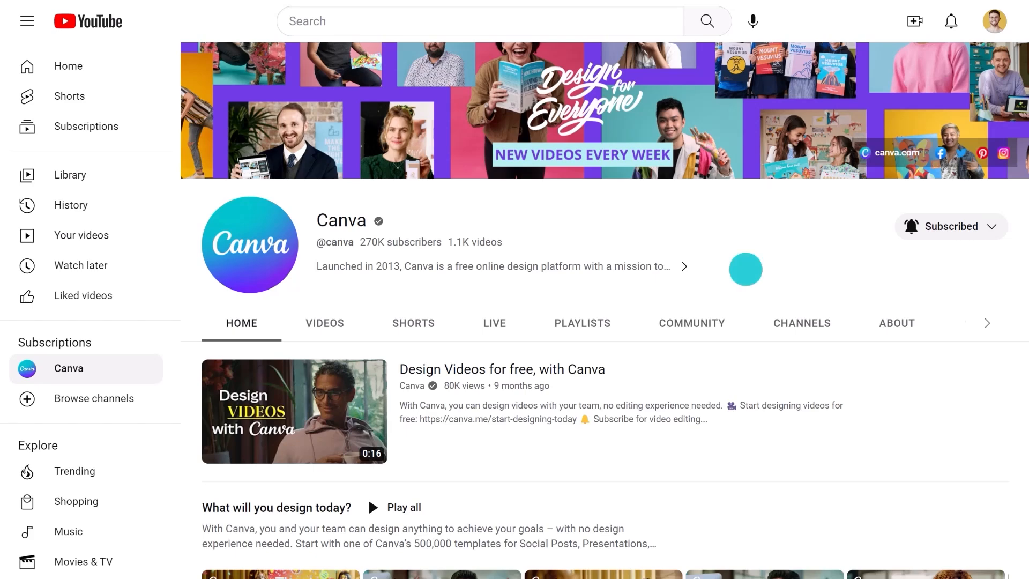
Step: Browse Canva's YouTube channel, open the "Tips from the team at Canva" playlist and look through its videos
scroll(726, 480, down, 10)
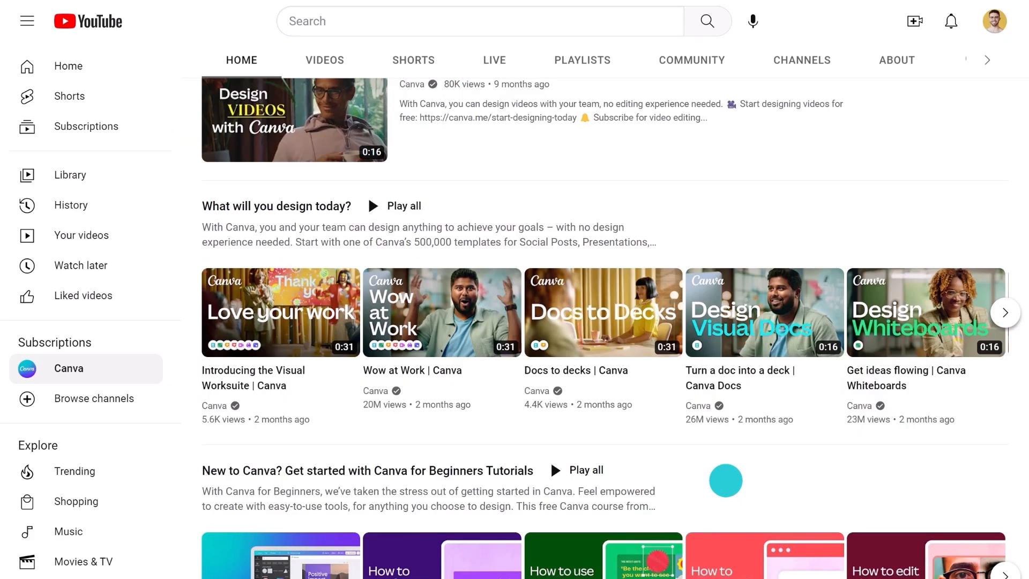
scroll(725, 480, down, 10)
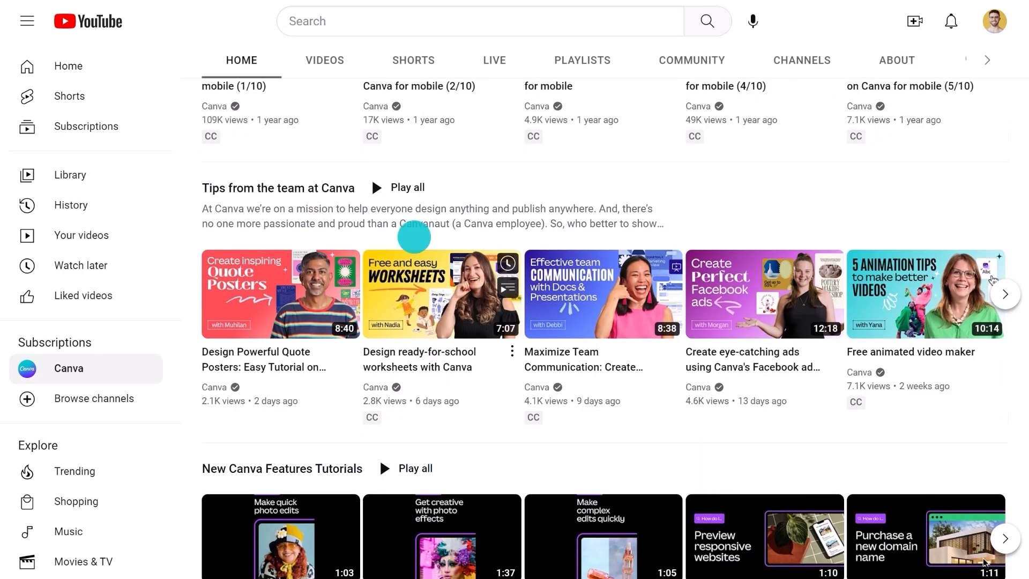
click(345, 185)
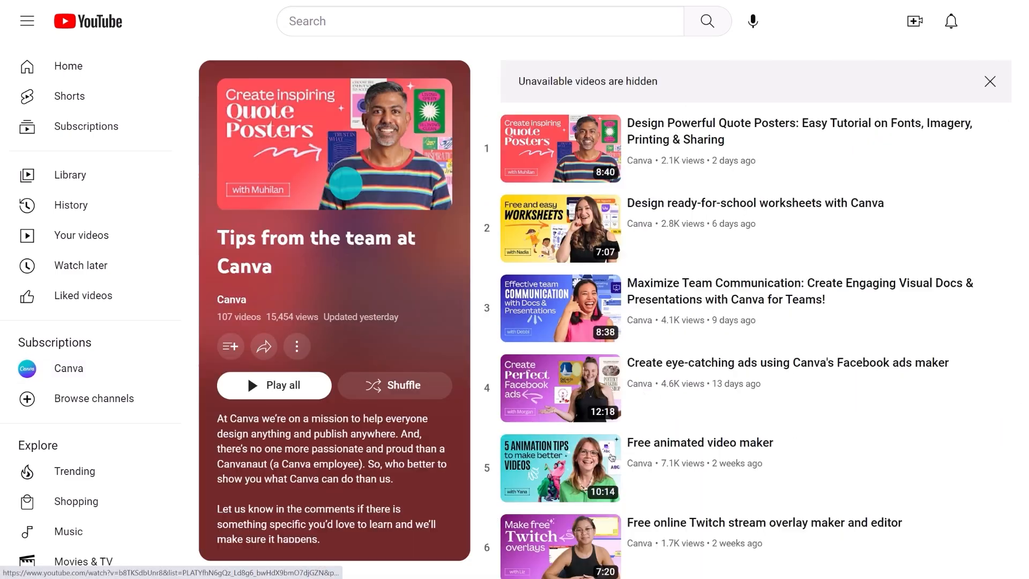
scroll(863, 375, down, 4)
scroll(864, 375, down, 2)
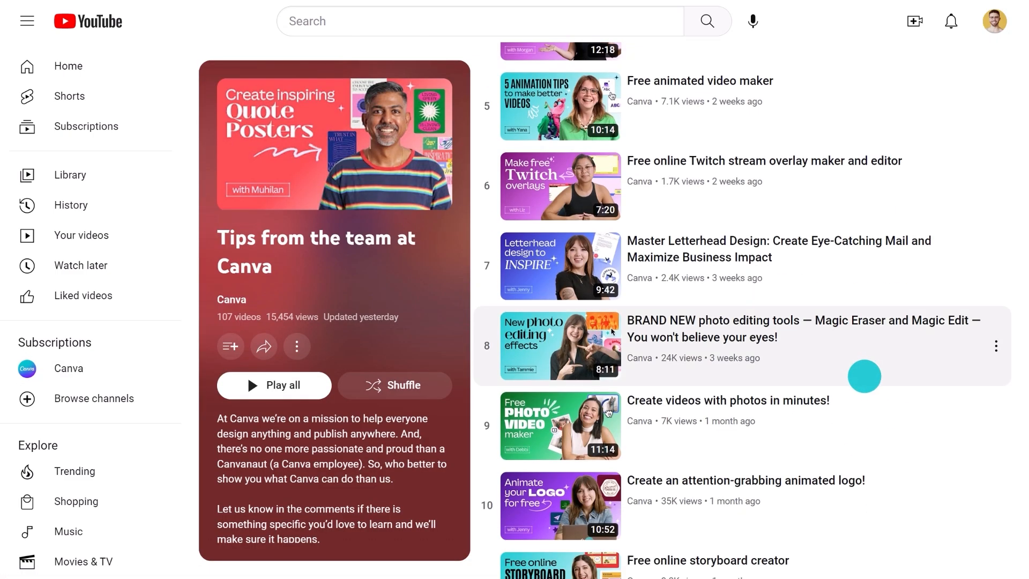
click(662, 252)
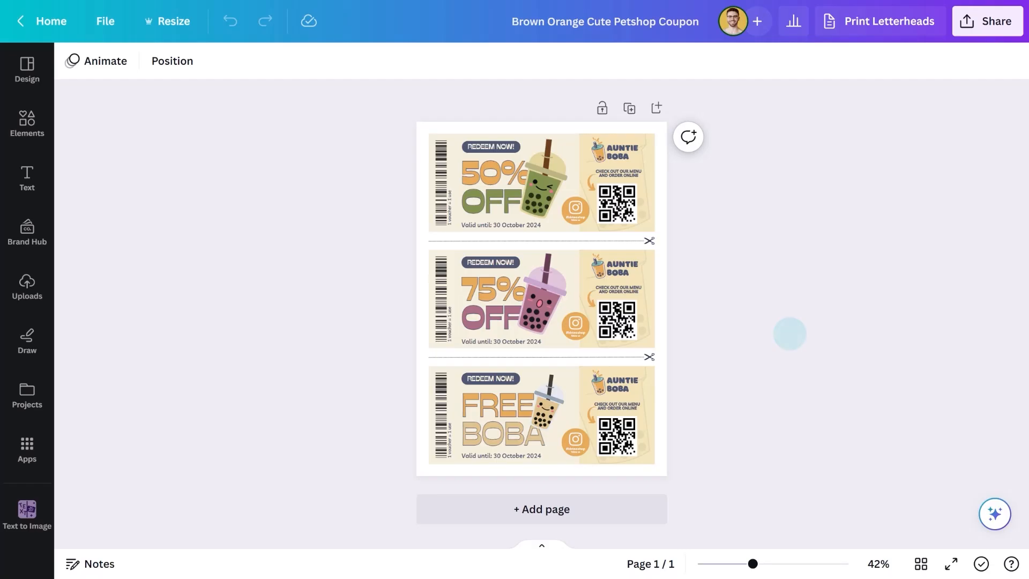
Step: Copy a public view-only link for the voucher design and open the design's view insights
click(971, 27)
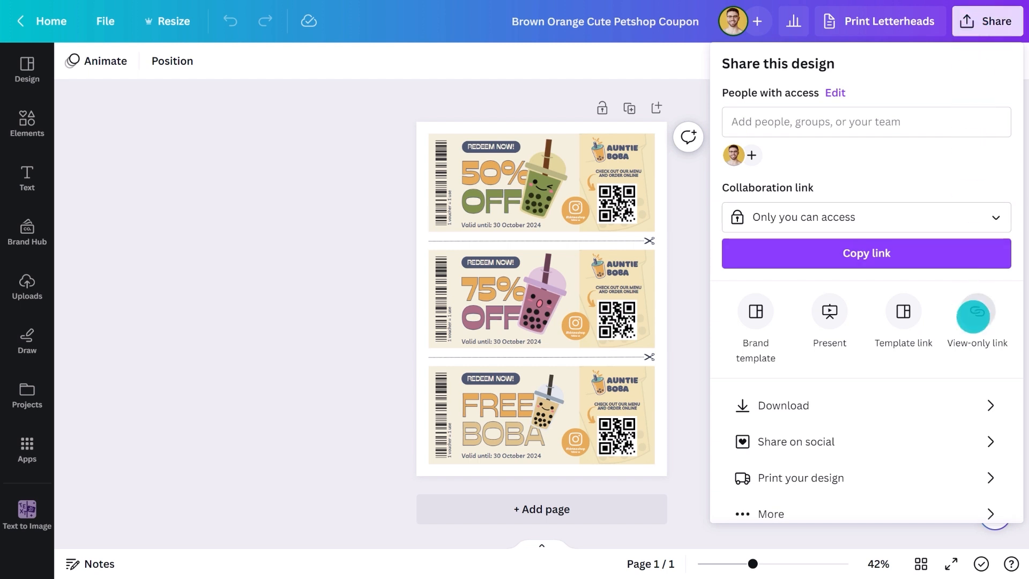
click(973, 315)
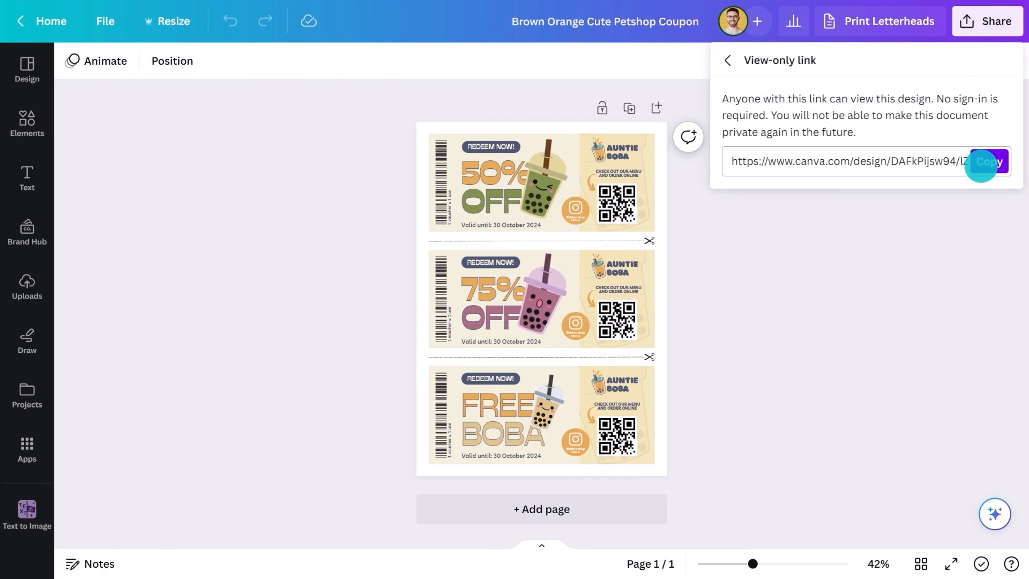
click(960, 226)
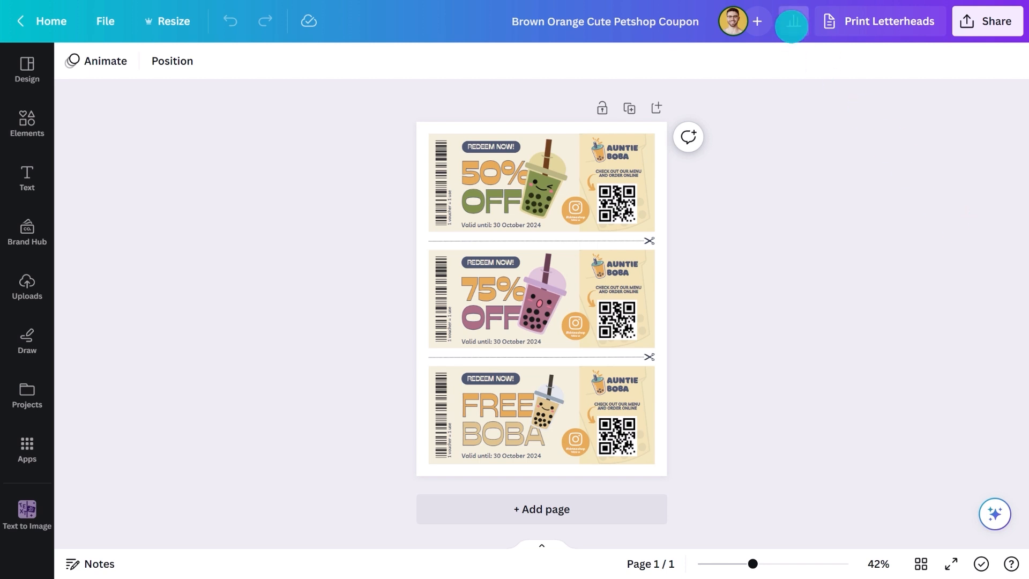
click(792, 23)
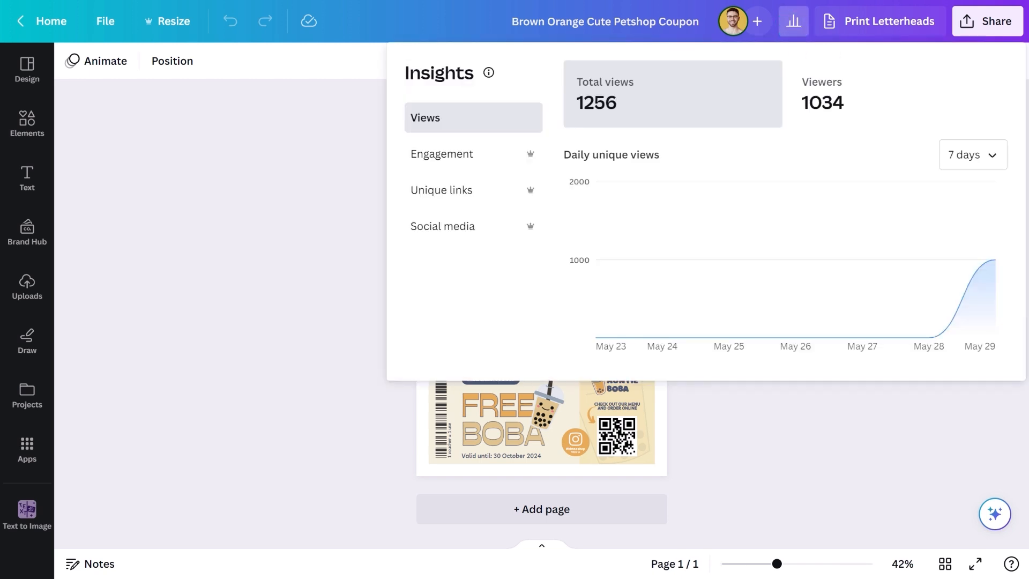